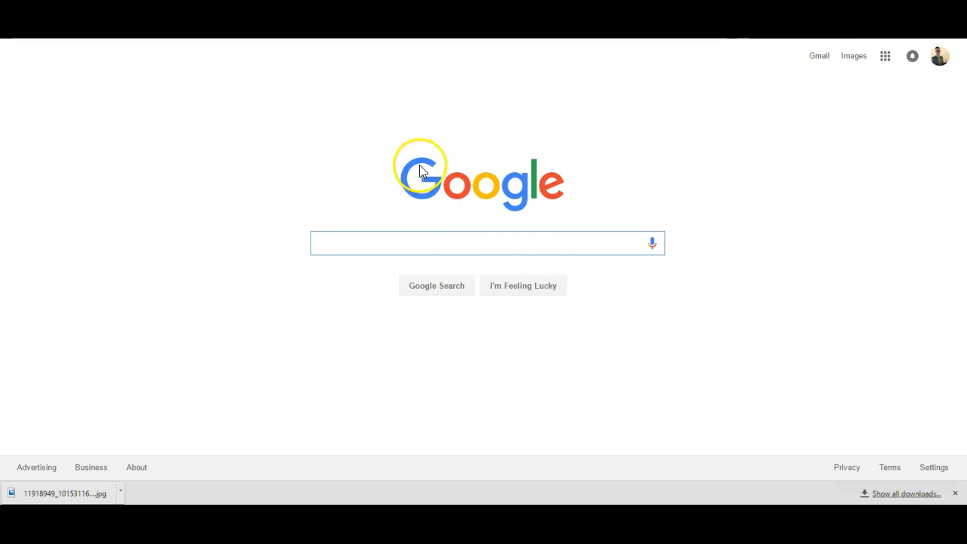
Open Google Calendar from the Google apps on the search homepage.
click(887, 60)
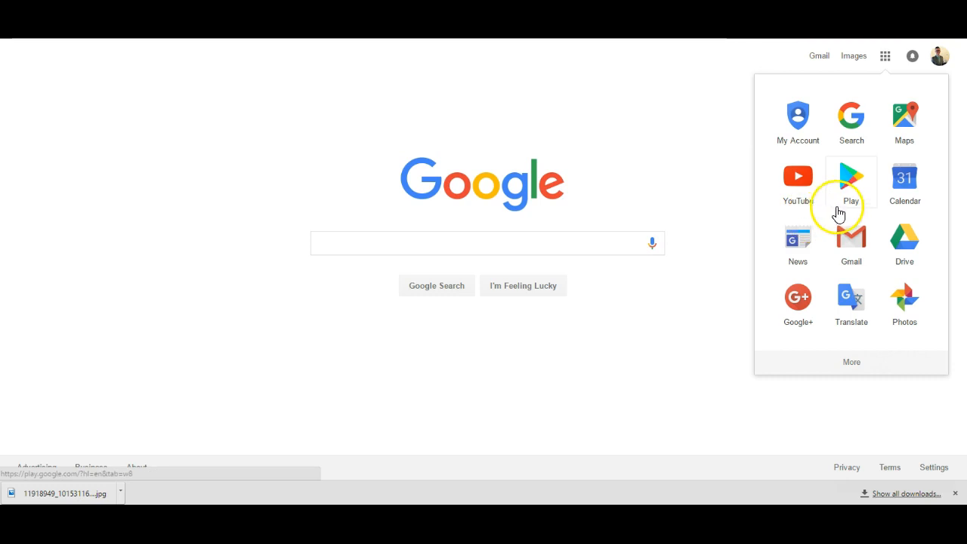
click(905, 192)
mouse_move(905, 193)
mouse_down()
mouse_move(858, 125)
mouse_move(910, 196)
mouse_up()
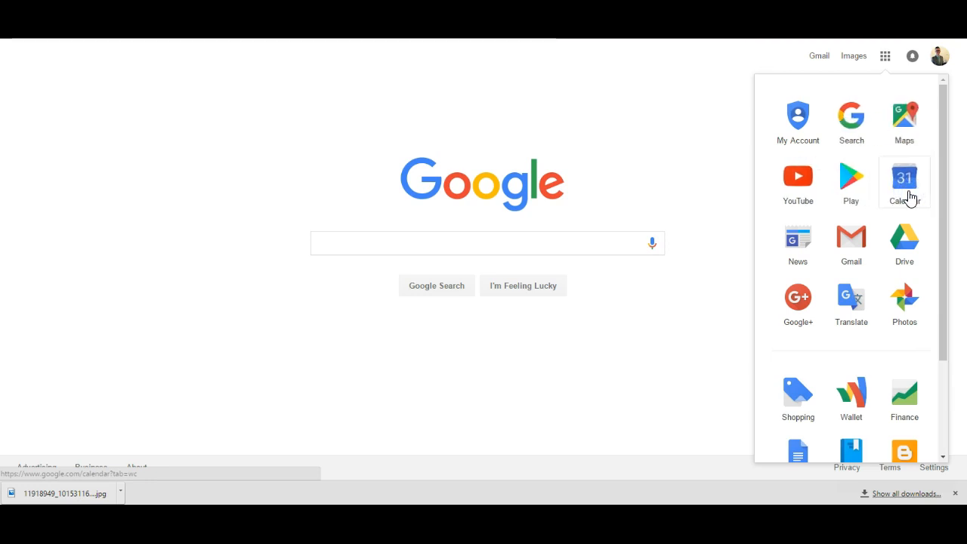
click(909, 194)
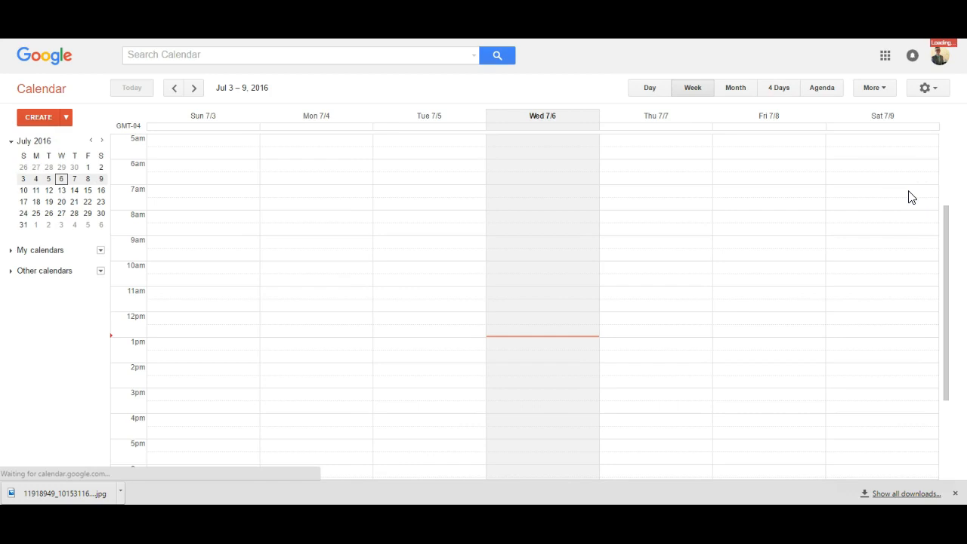
Look over the hours of the Jul 3 – 9, 2016 week in the calendar.
scroll(365, 284, down, 3)
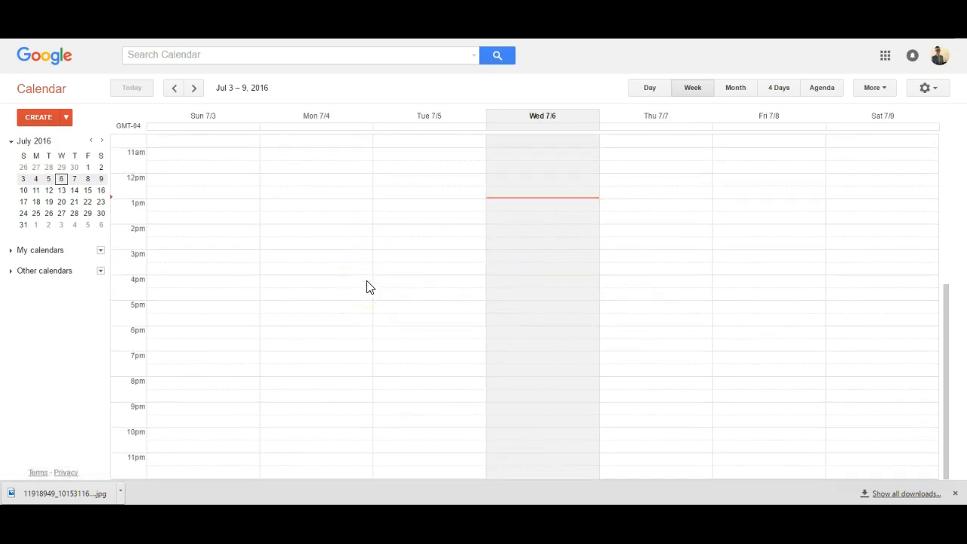
scroll(366, 285, up, 5)
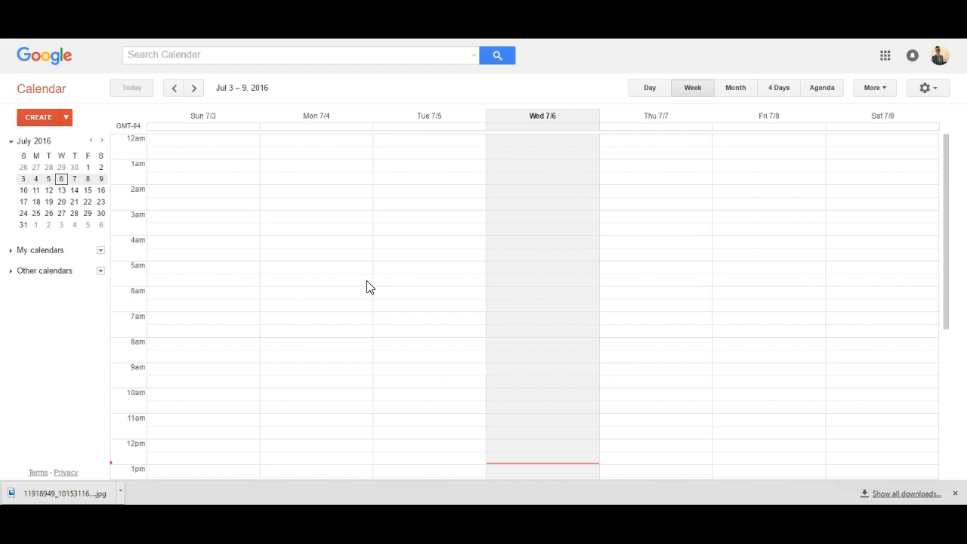
click(245, 171)
scroll(245, 172, down, 3)
scroll(245, 172, up, 3)
scroll(384, 336, down, 3)
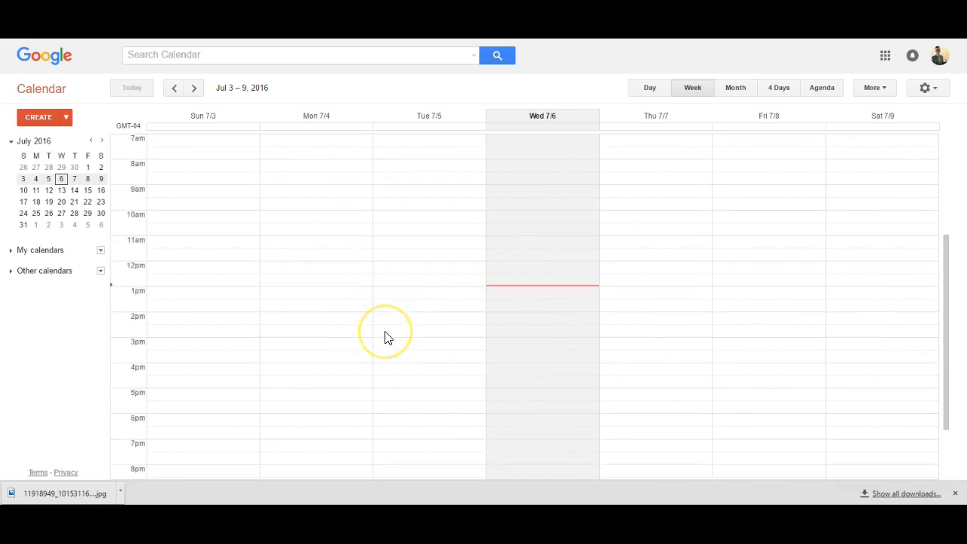
scroll(385, 337, up, 3)
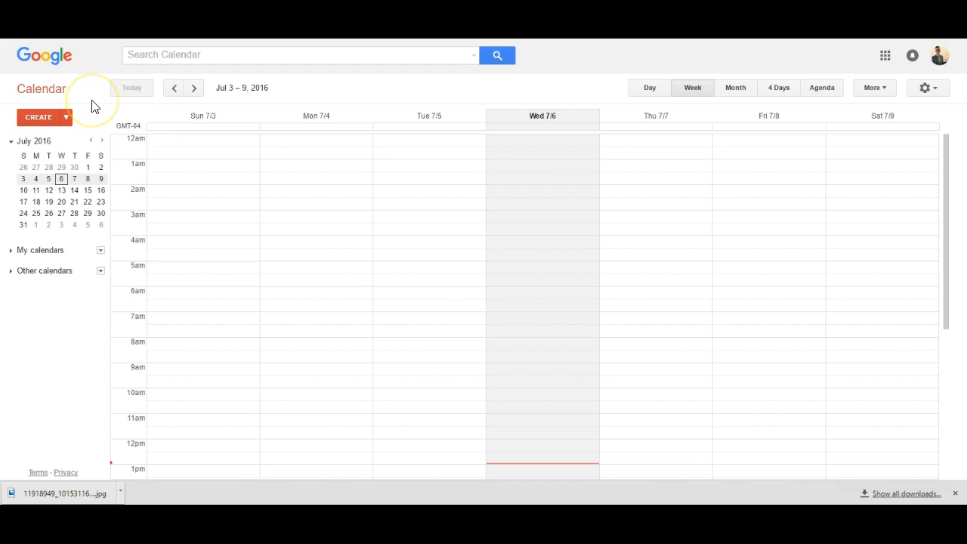
Create a new calendar event titled "Pizza party at my new office".
click(23, 127)
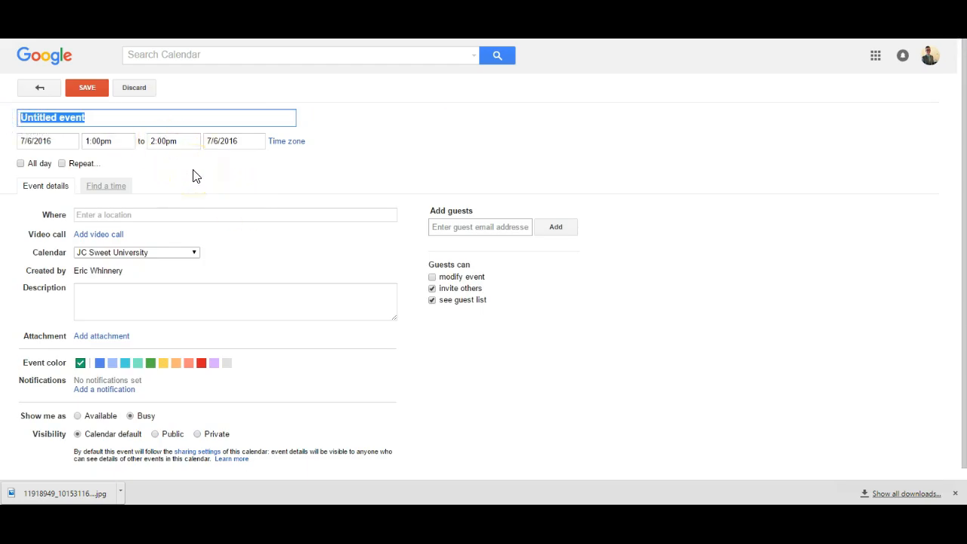
key(BackSpace)
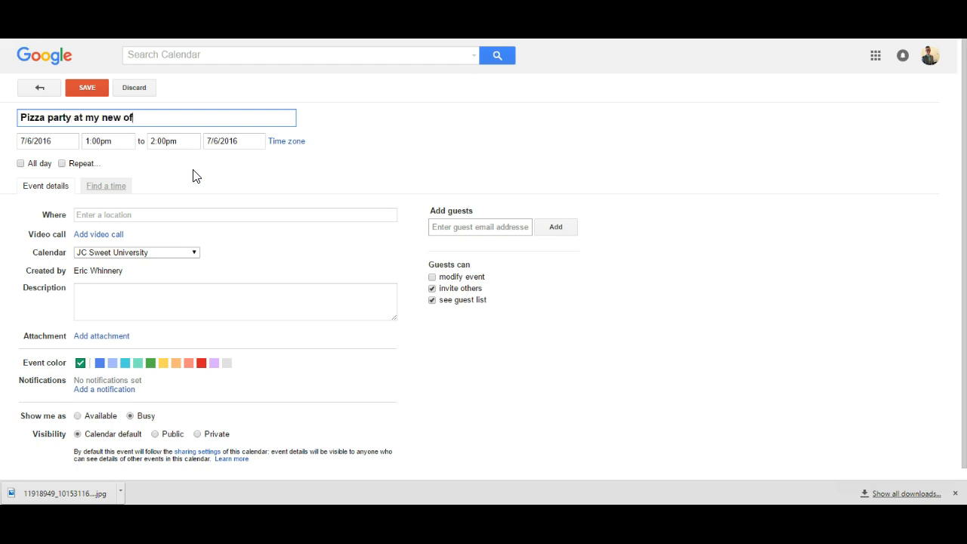
click(194, 175)
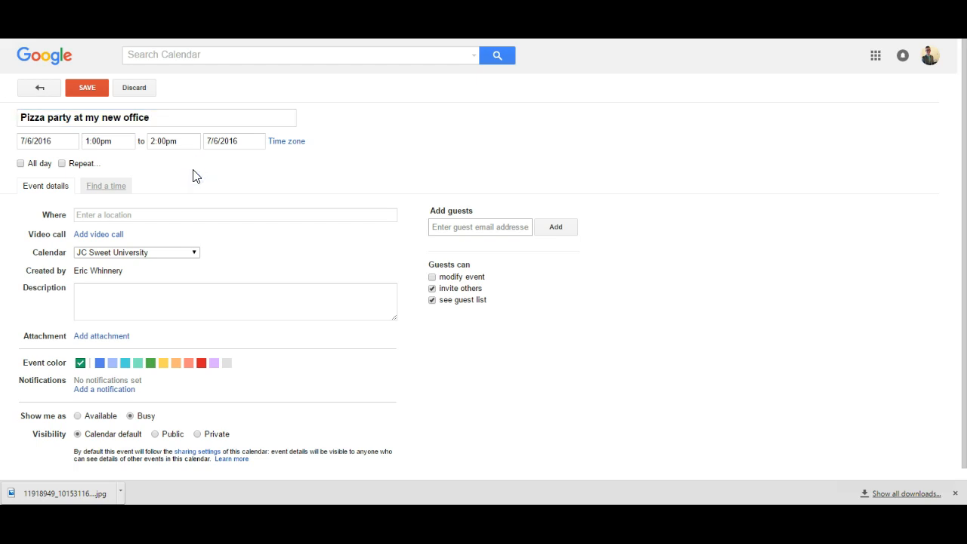
Look over the event's start and end time choices, and try the all-day option before turning it back off.
click(102, 142)
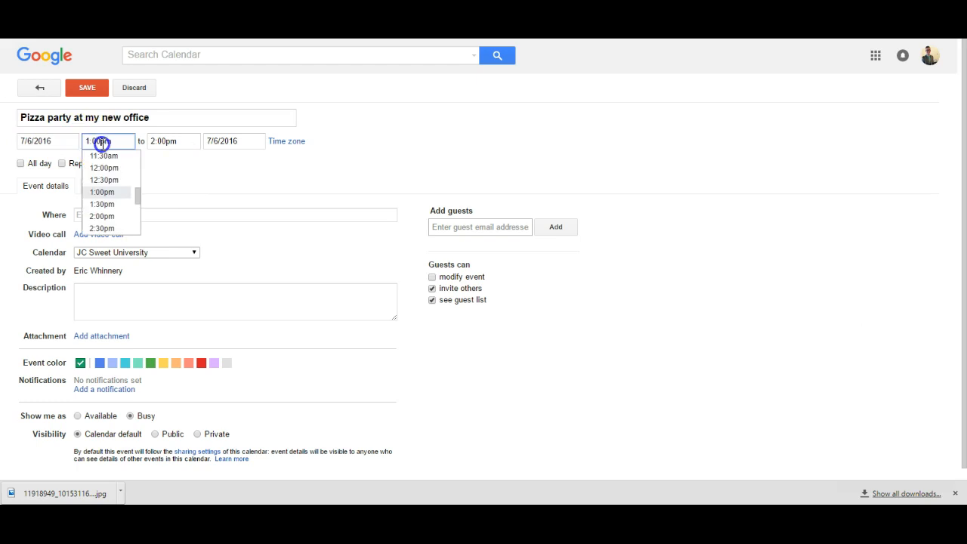
click(117, 141)
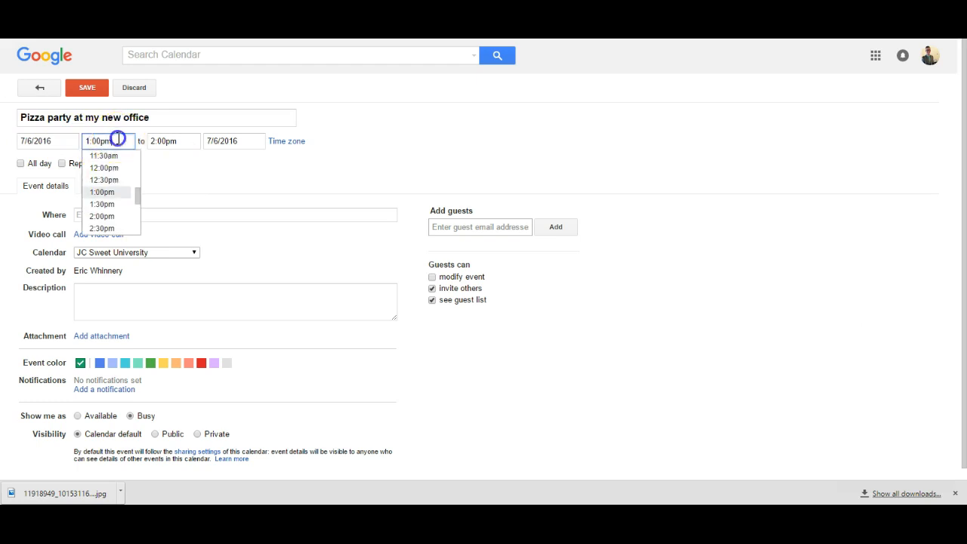
click(189, 144)
click(186, 139)
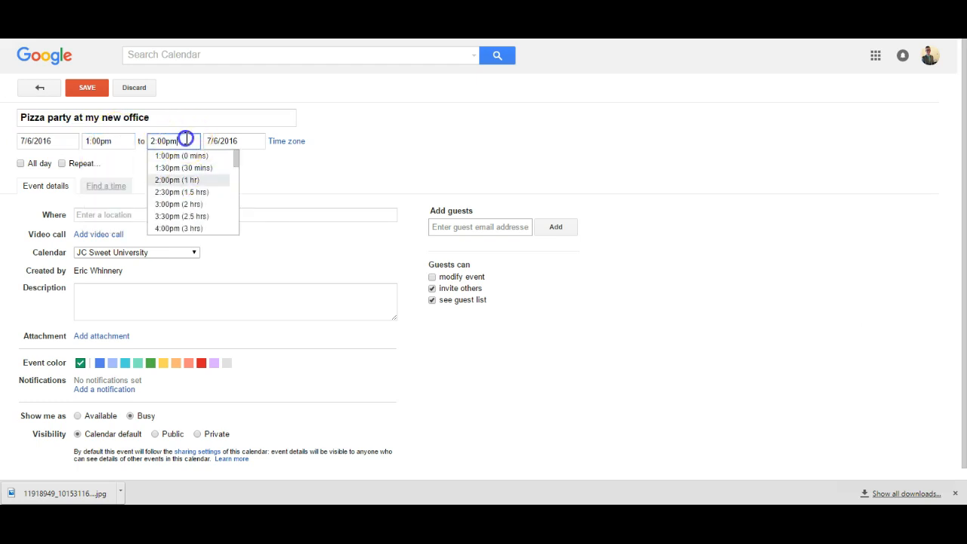
click(344, 180)
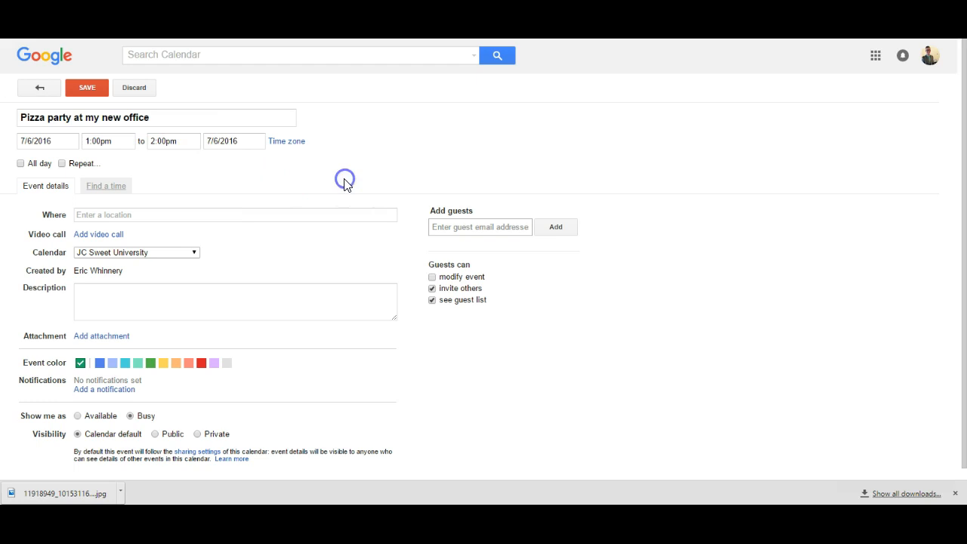
click(21, 166)
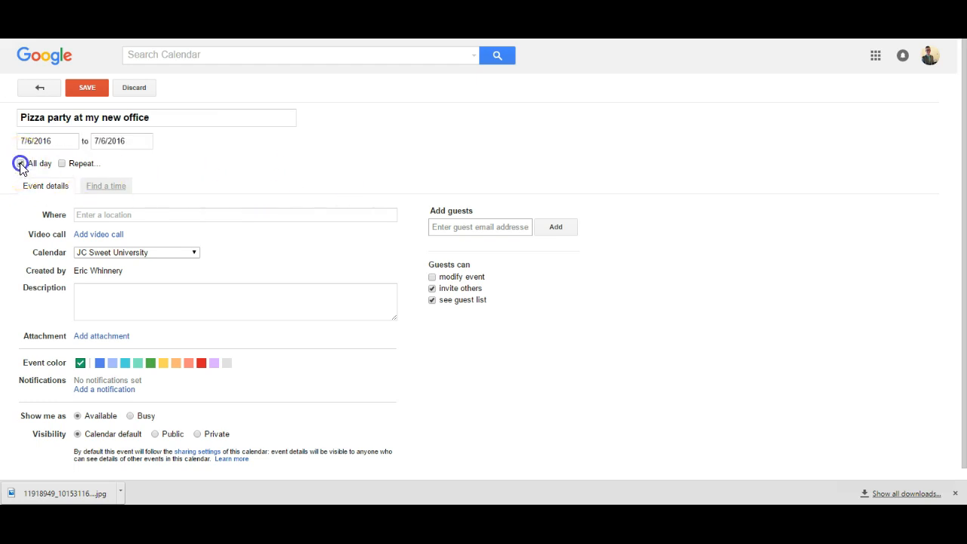
click(20, 165)
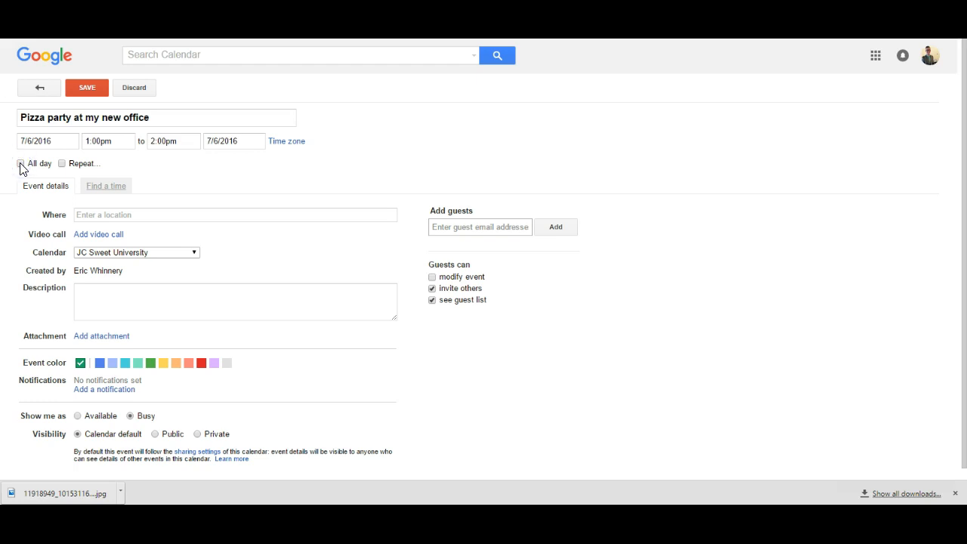
Explore the event's weekly repeat options, trying an end after 35 occurrences and then never, and cancel the recurrence.
click(63, 164)
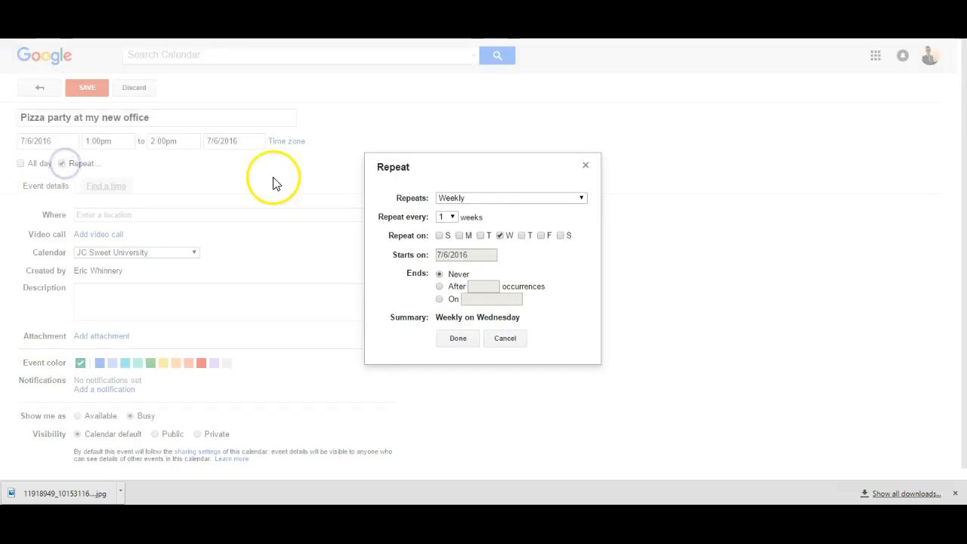
click(477, 199)
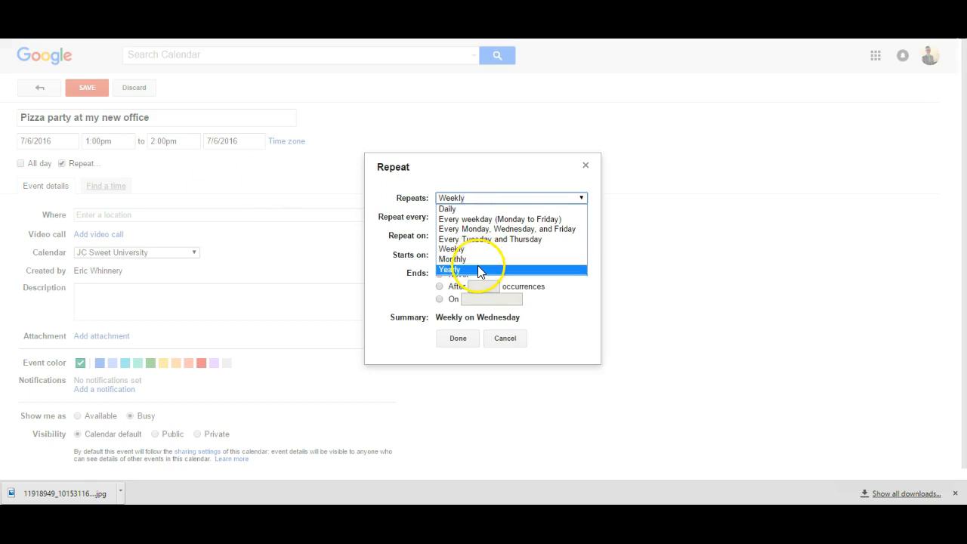
click(411, 255)
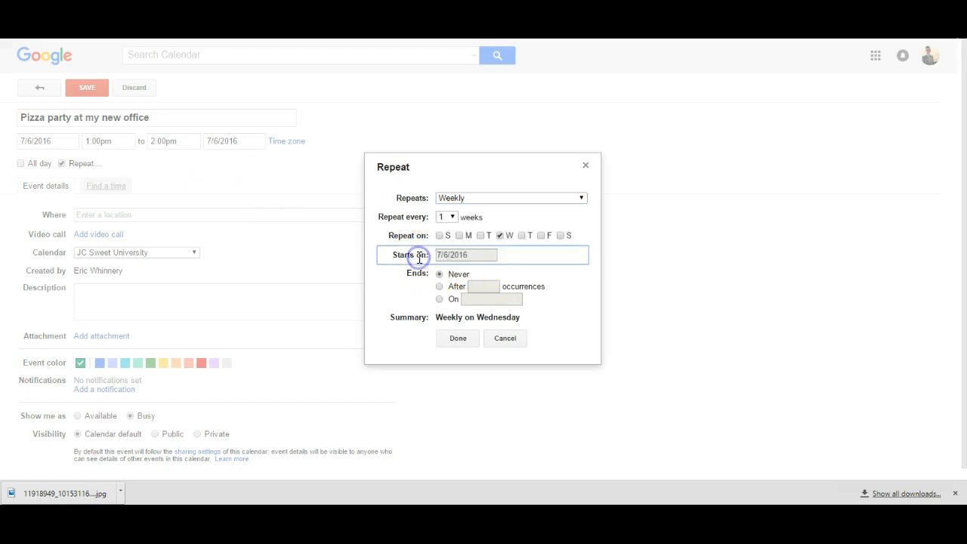
click(452, 217)
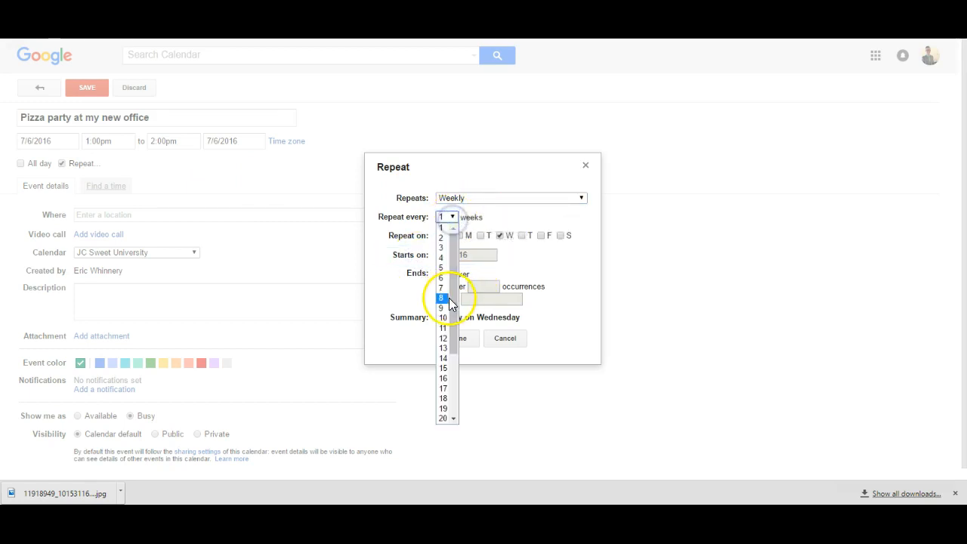
click(398, 229)
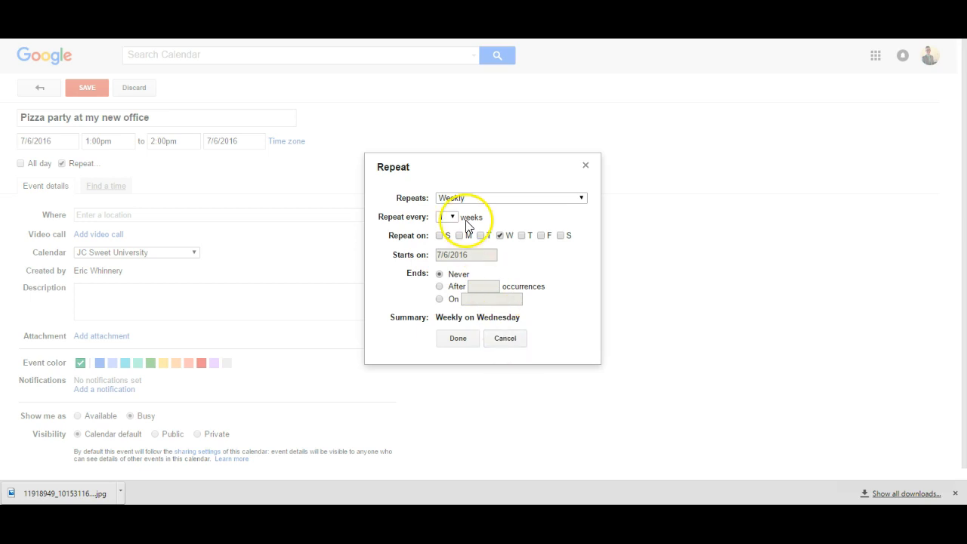
click(440, 286)
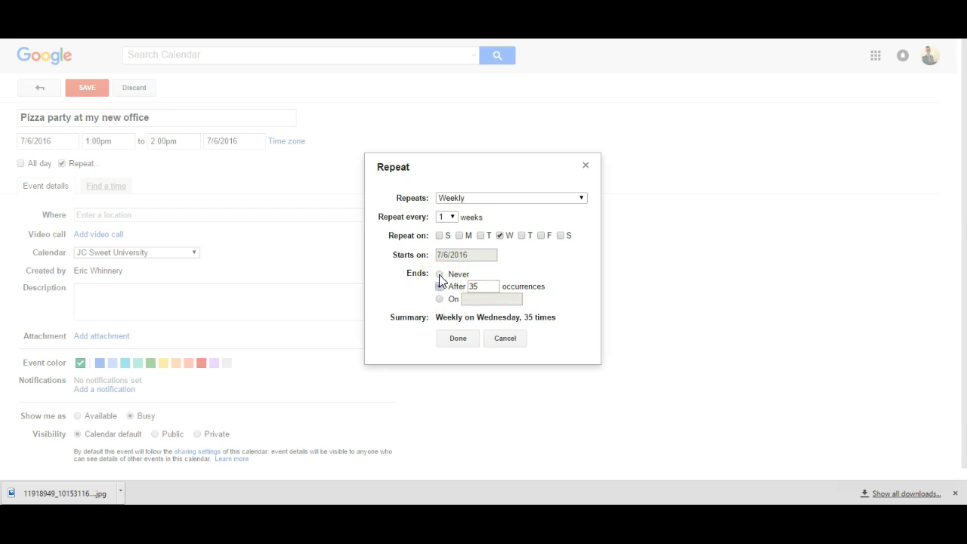
click(439, 274)
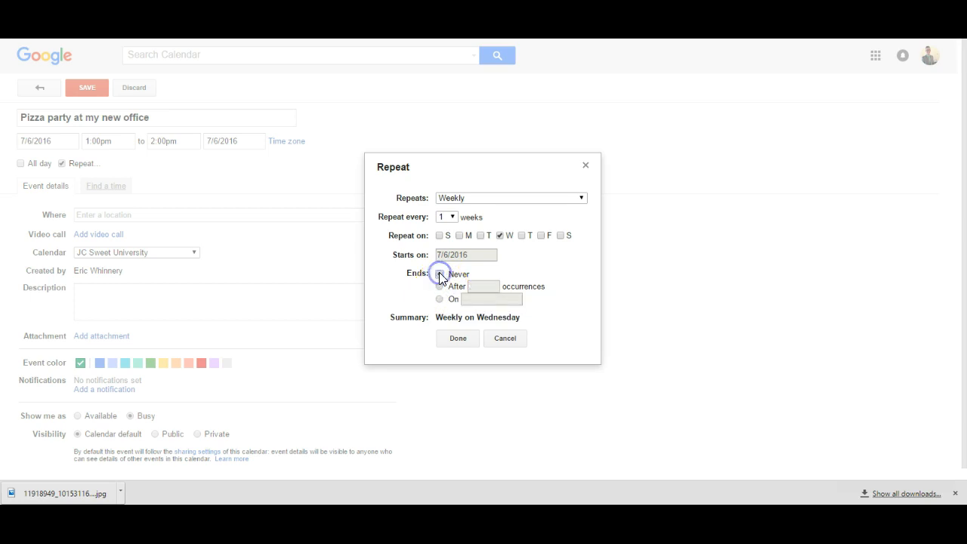
click(505, 341)
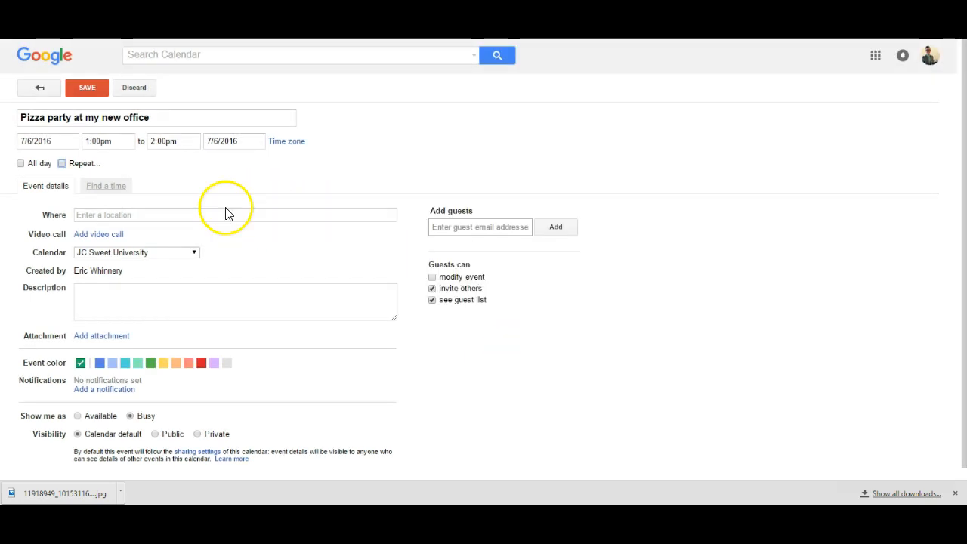
Set the event's location to "My address" without choosing a suggested place.
click(151, 213)
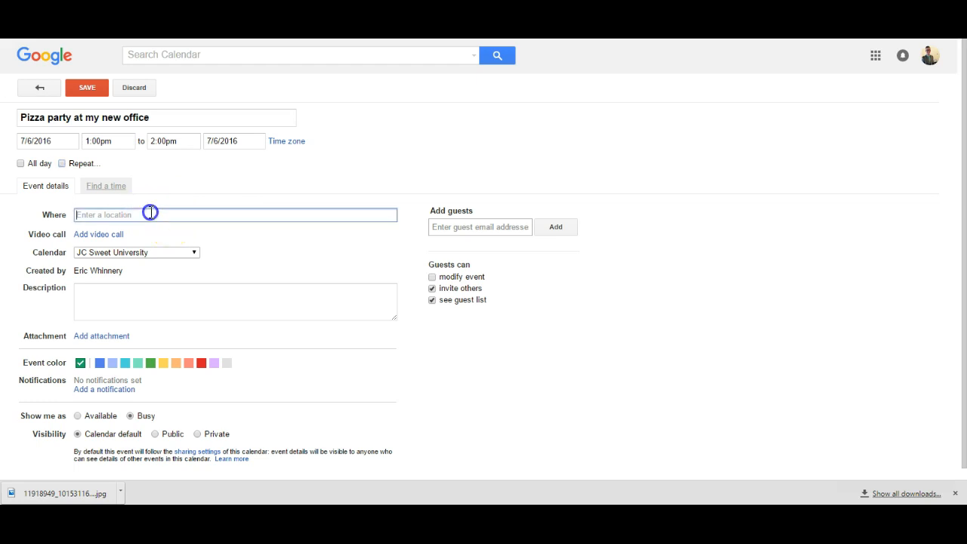
text(My address)
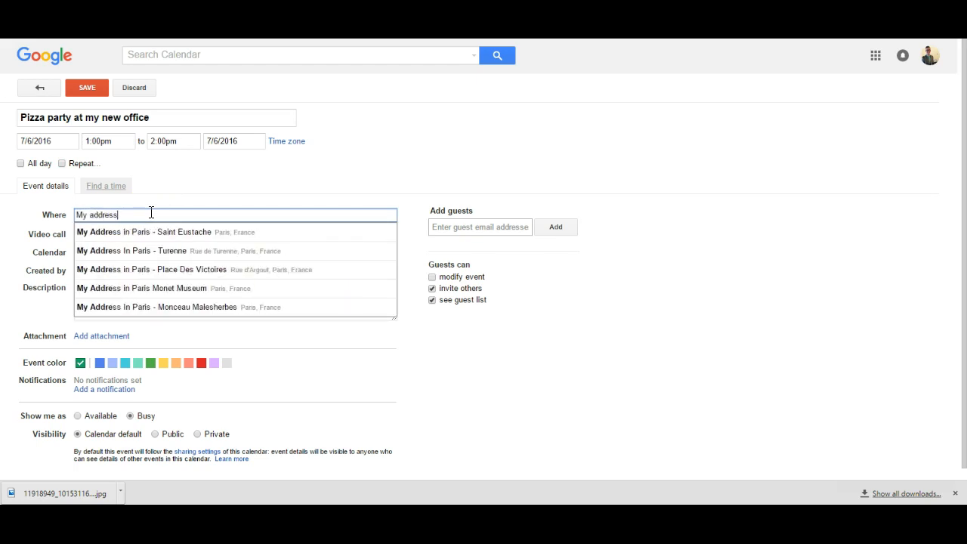
click(183, 190)
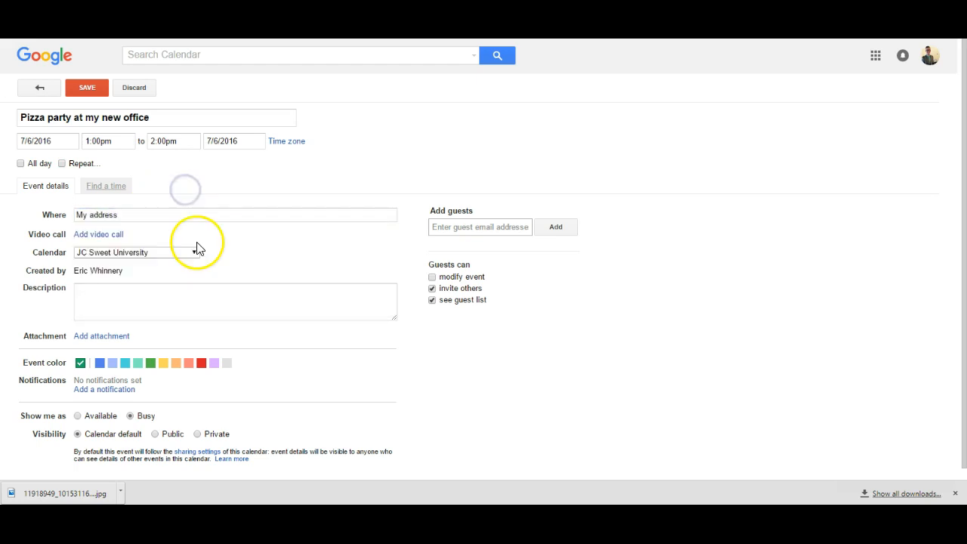
Review the calendars available for the event and assign it to the JC Sweet University calendar.
scroll(196, 245, down, 1)
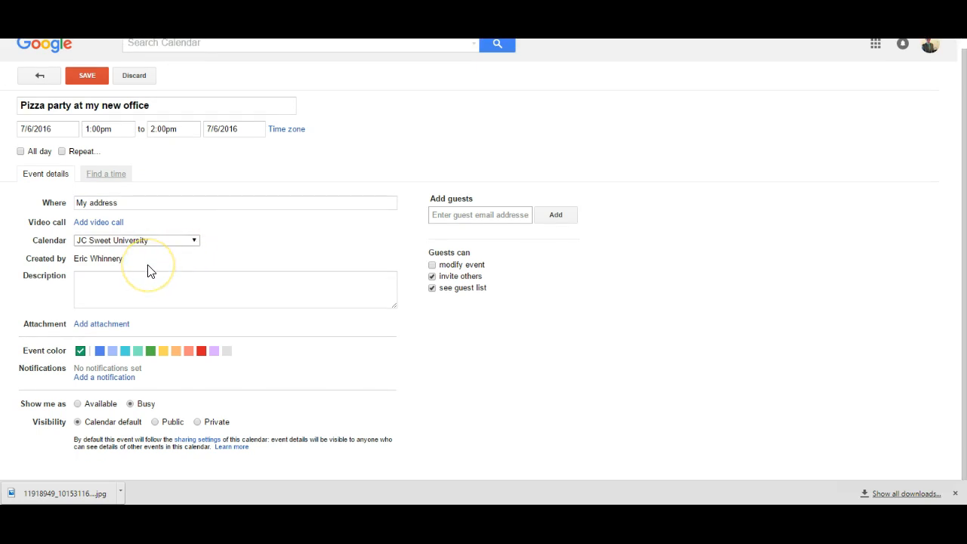
click(138, 243)
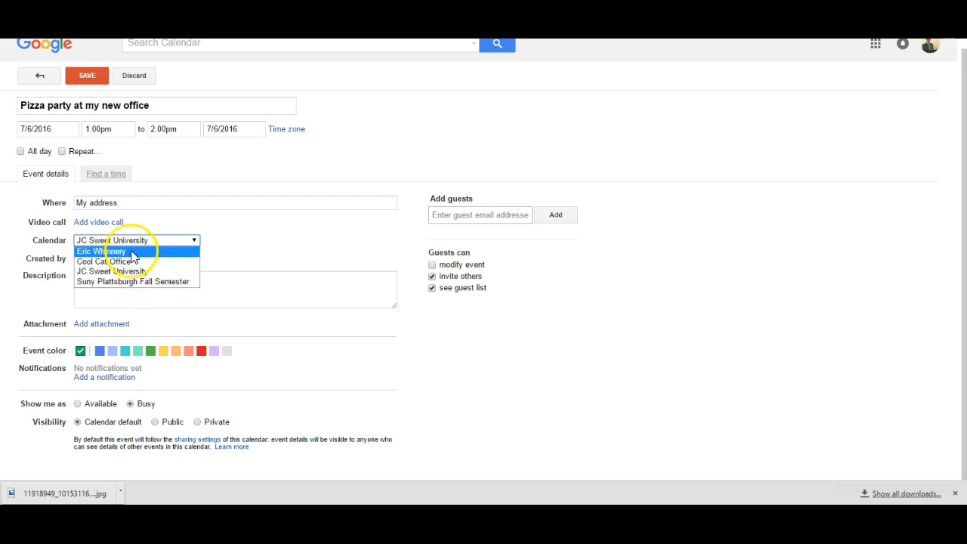
click(249, 221)
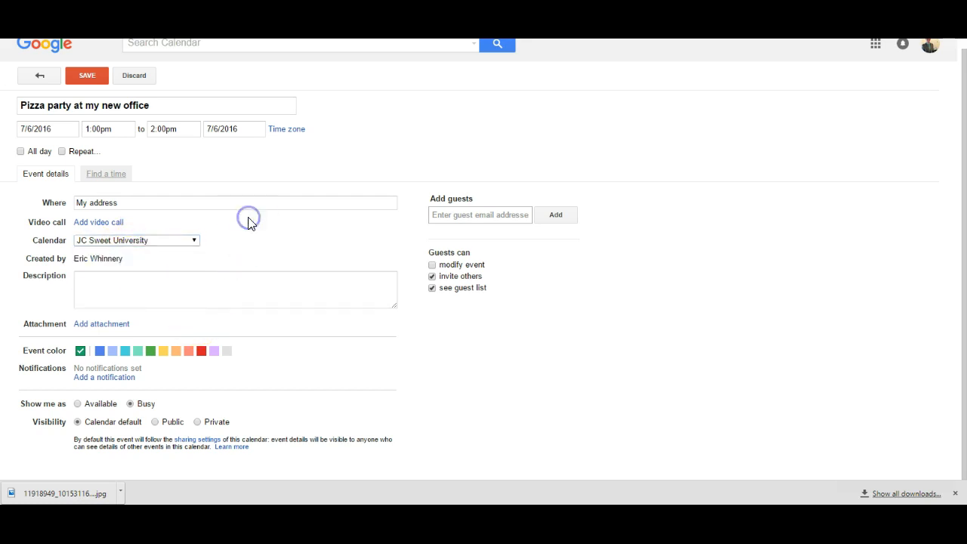
click(171, 246)
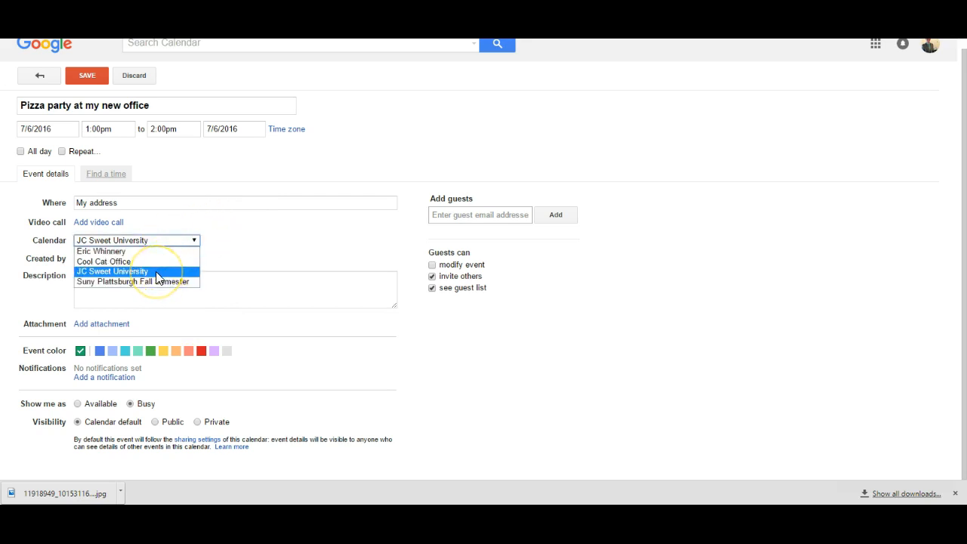
click(155, 271)
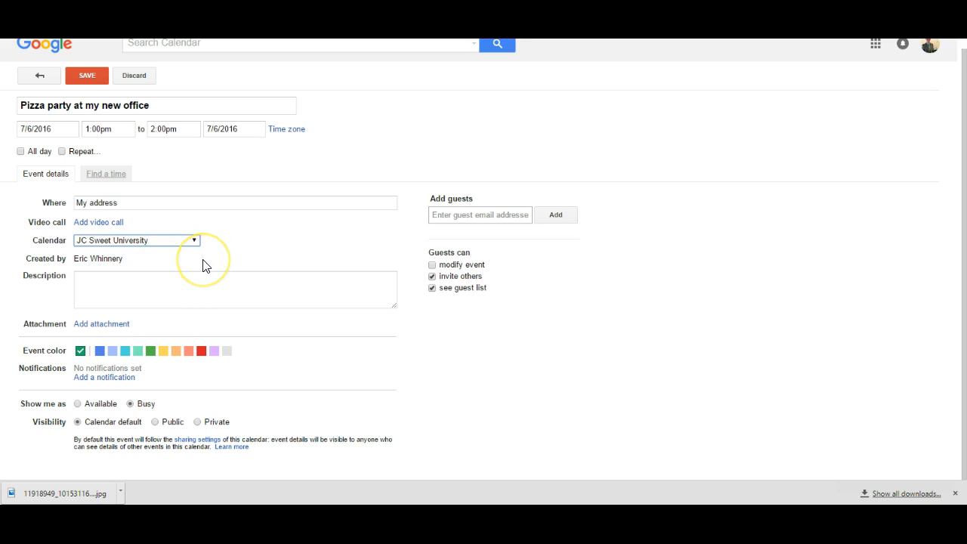
click(175, 275)
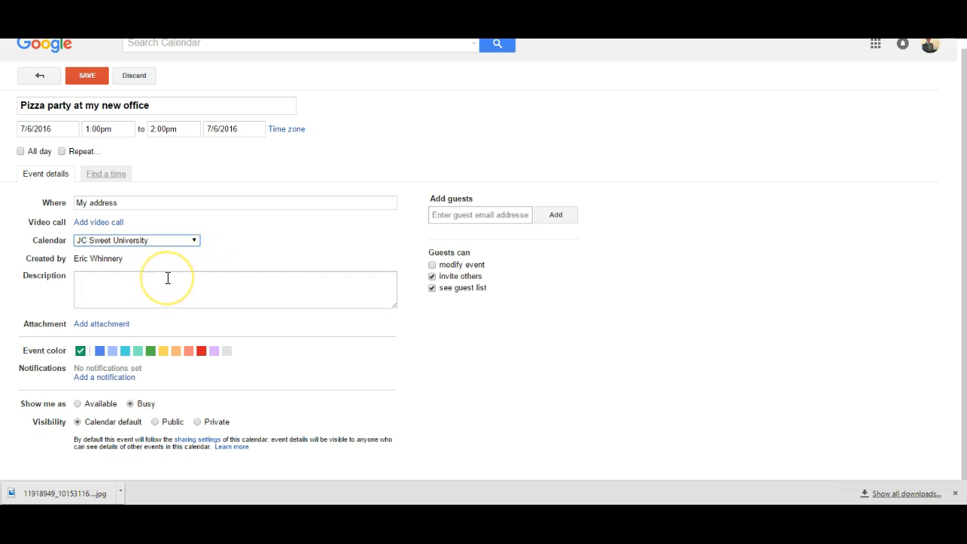
click(158, 247)
click(157, 249)
click(149, 244)
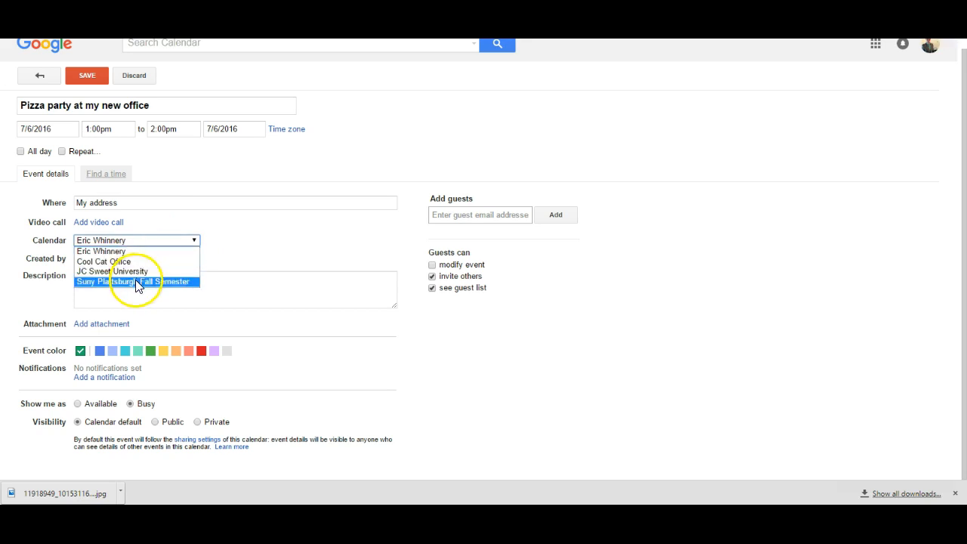
click(139, 271)
click(180, 260)
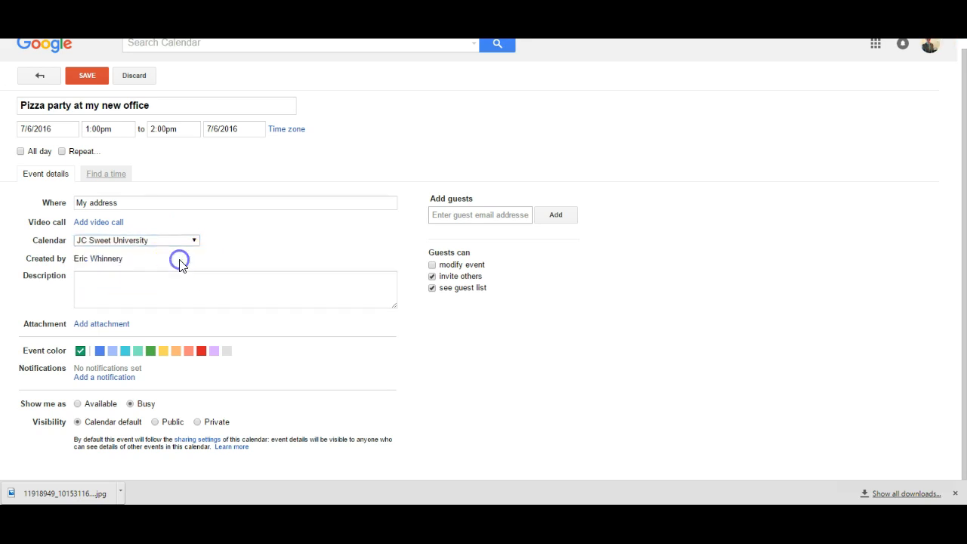
Enter the event description "Come get free pizza and check out our new products !".
click(162, 248)
click(128, 286)
text(Come get free pizza and check out our new products !)
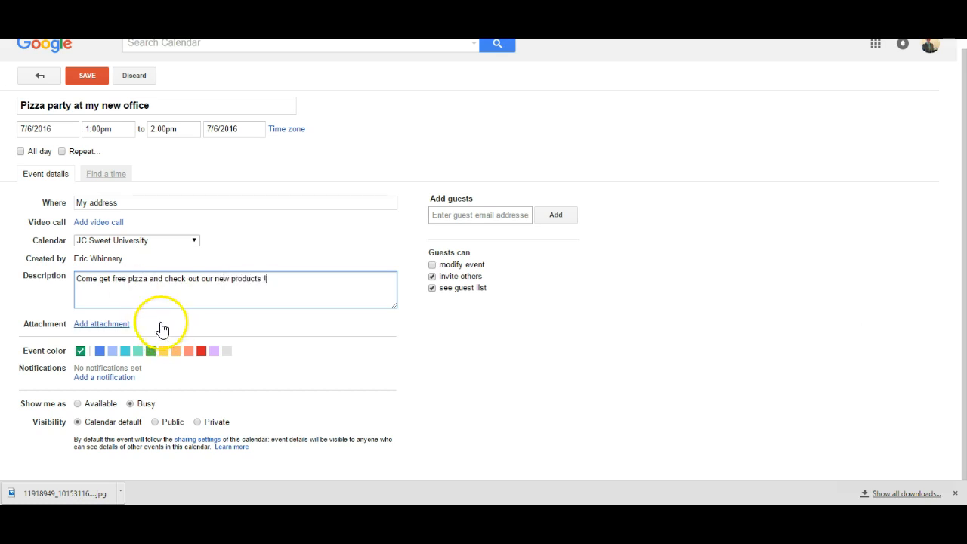
Look at the files available as attachments without choosing one, and set the event color to red.
click(159, 326)
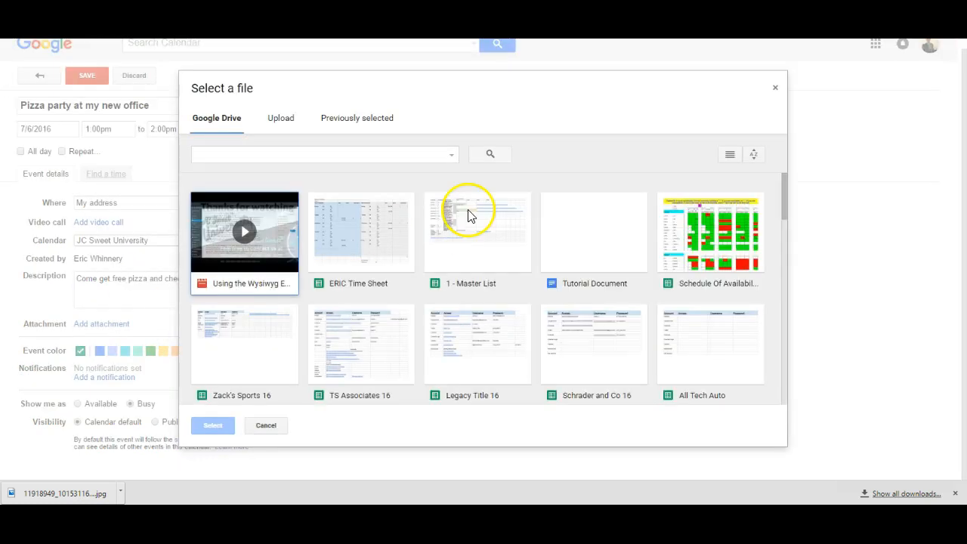
click(775, 88)
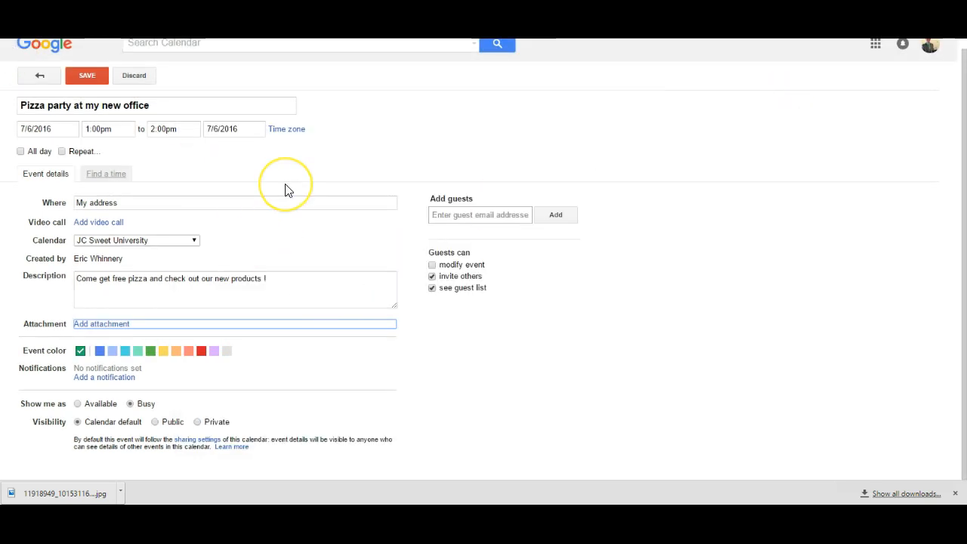
click(200, 352)
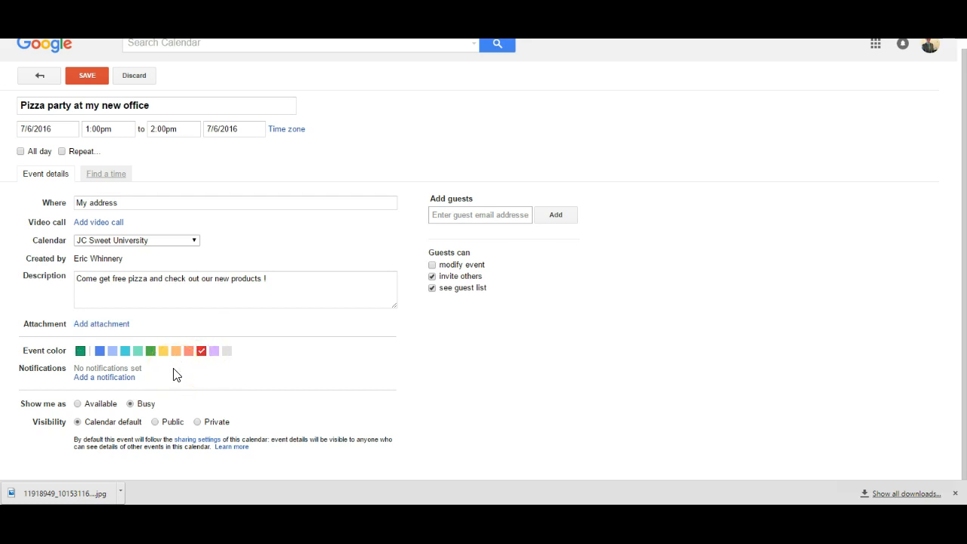
Add a notification to the event, set to 4 hours.
click(107, 379)
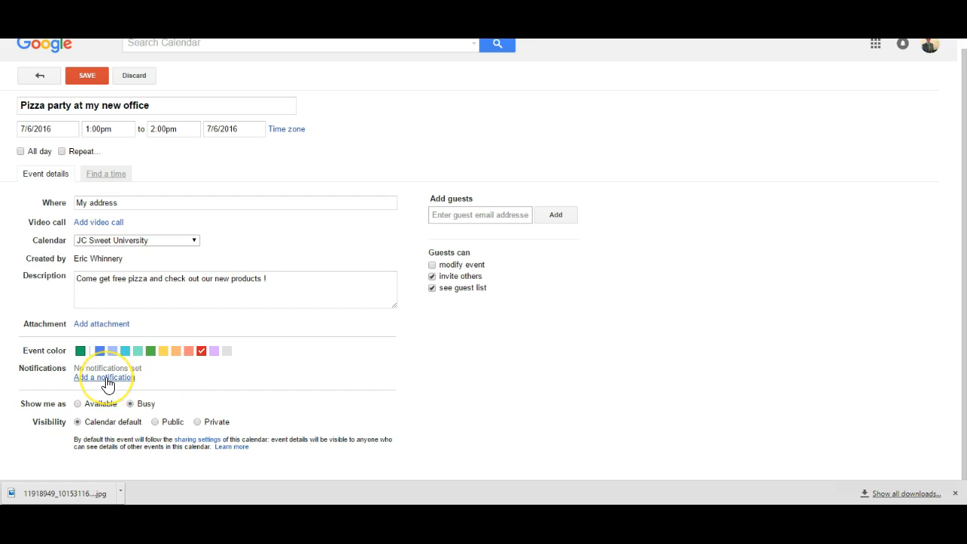
click(106, 379)
click(148, 369)
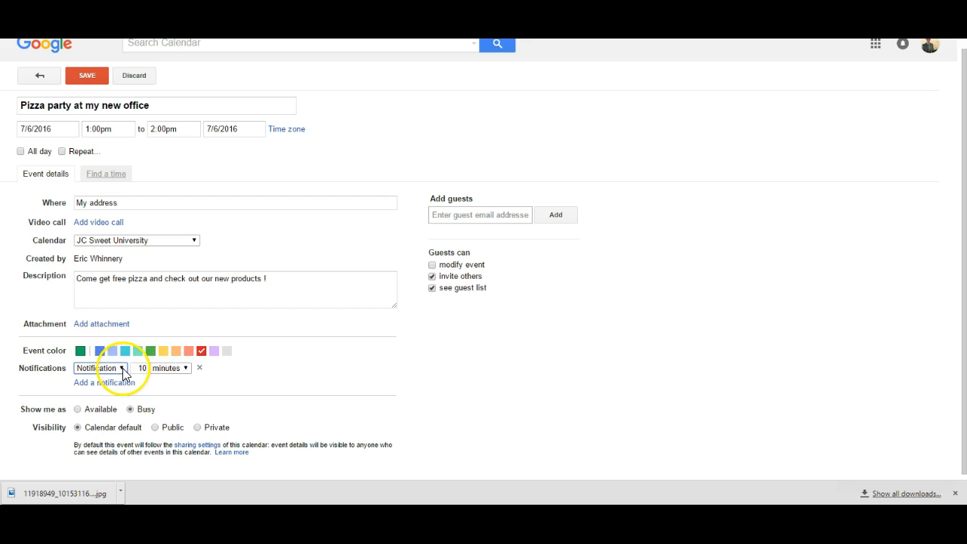
click(166, 368)
click(162, 389)
click(147, 369)
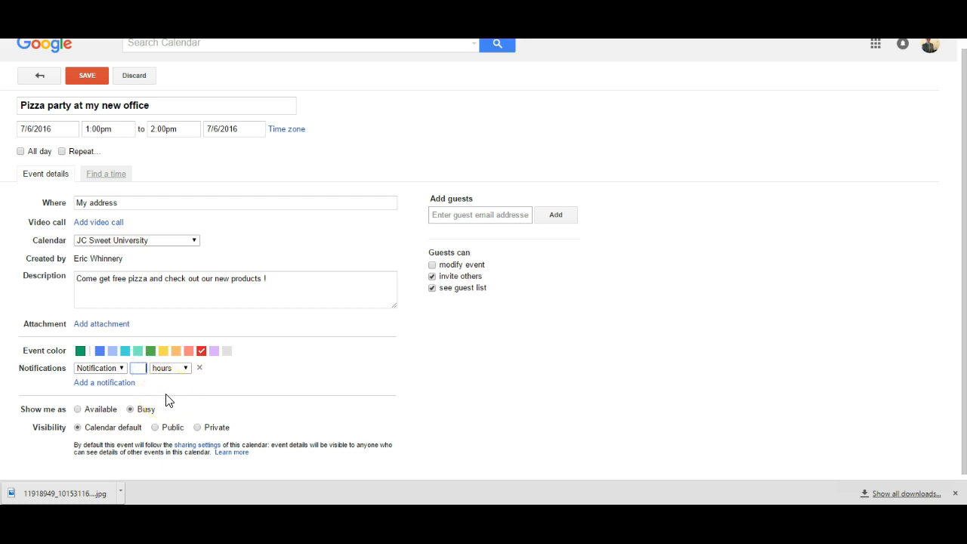
text(4)
click(166, 387)
click(163, 382)
scroll(230, 392, down, 1)
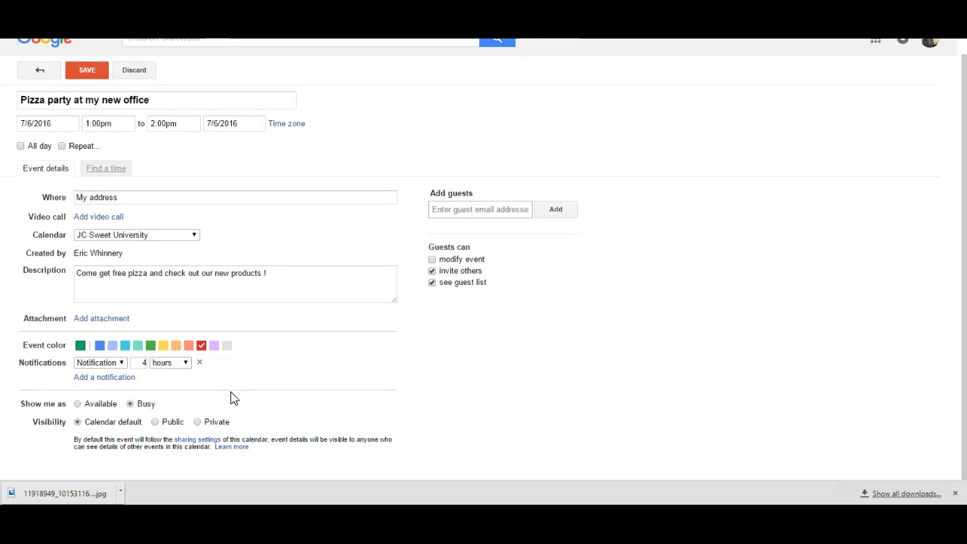
click(193, 397)
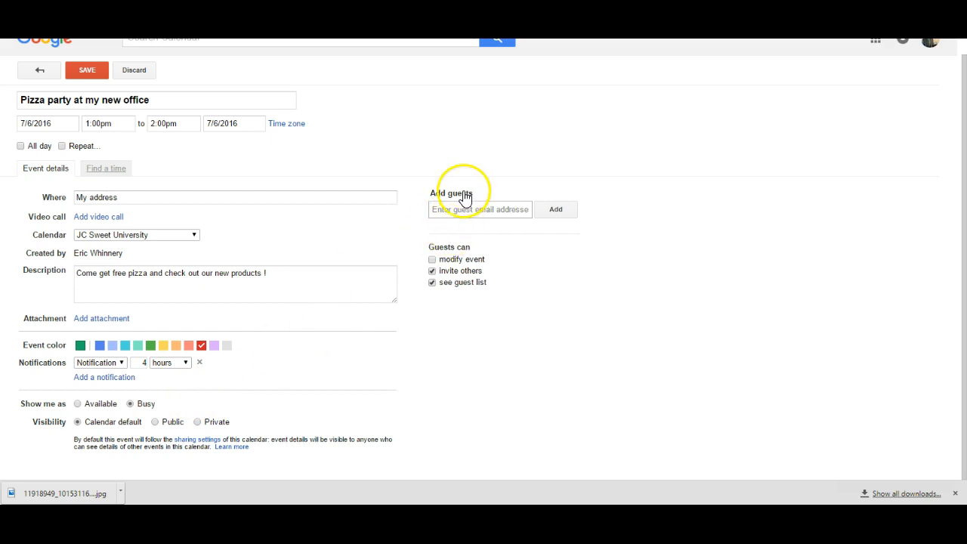
Look at the guest entry field and try allowing guests to modify the event, turning that permission back off.
click(476, 207)
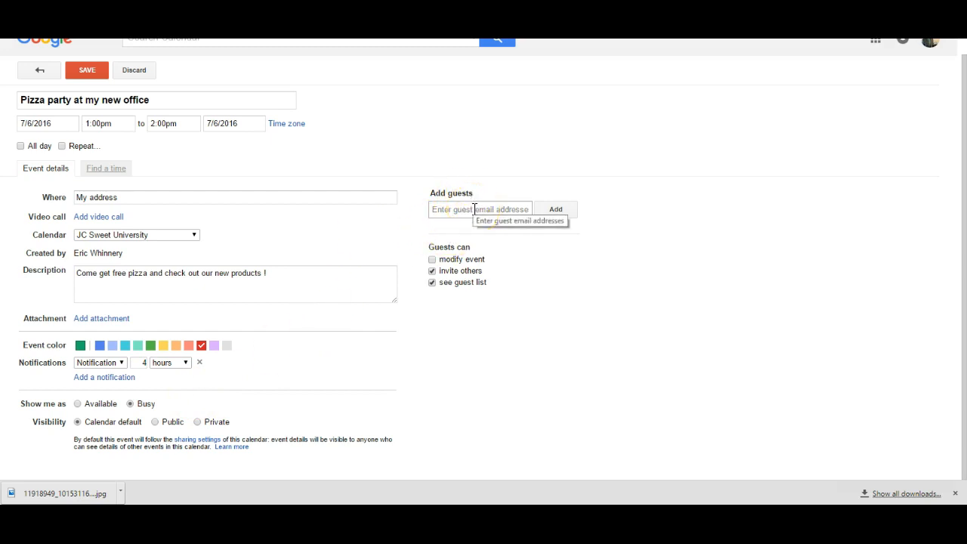
click(474, 209)
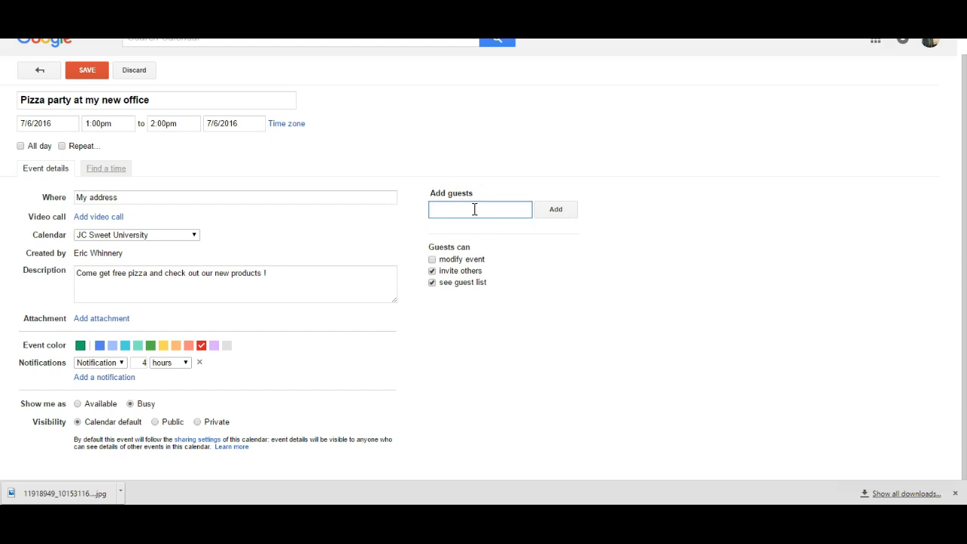
click(547, 276)
click(432, 259)
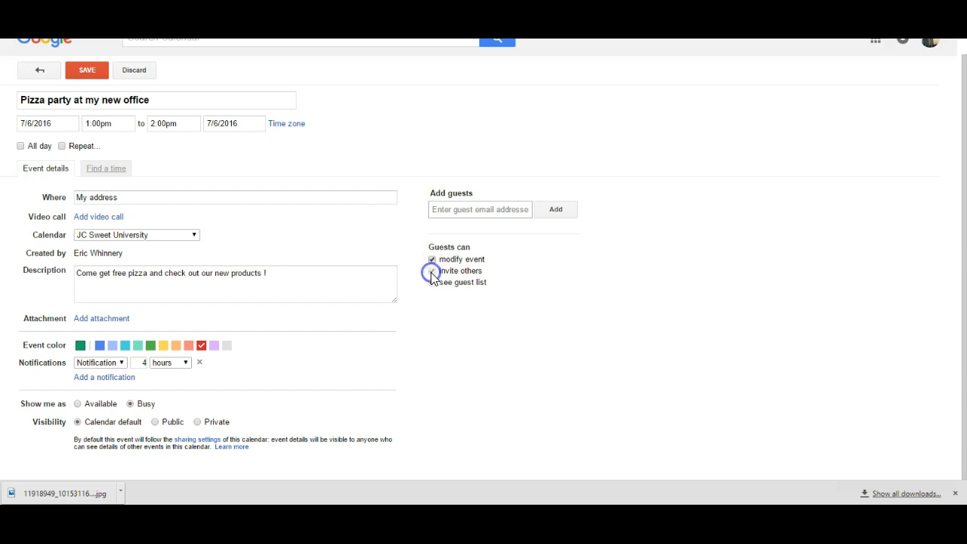
click(432, 259)
Compare the private and public visibility options and set the event's visibility to Private.
click(33, 425)
drag(32, 426, 187, 400)
click(187, 400)
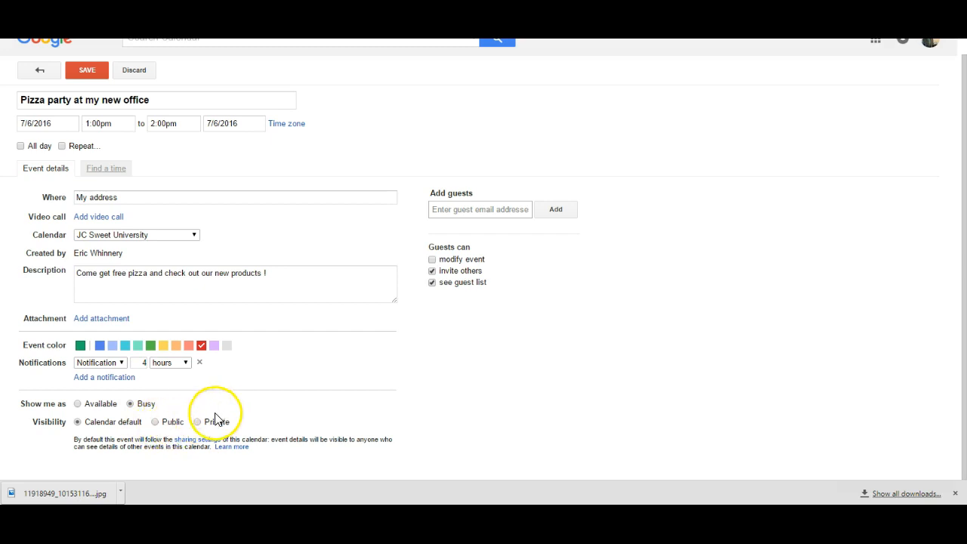
click(197, 422)
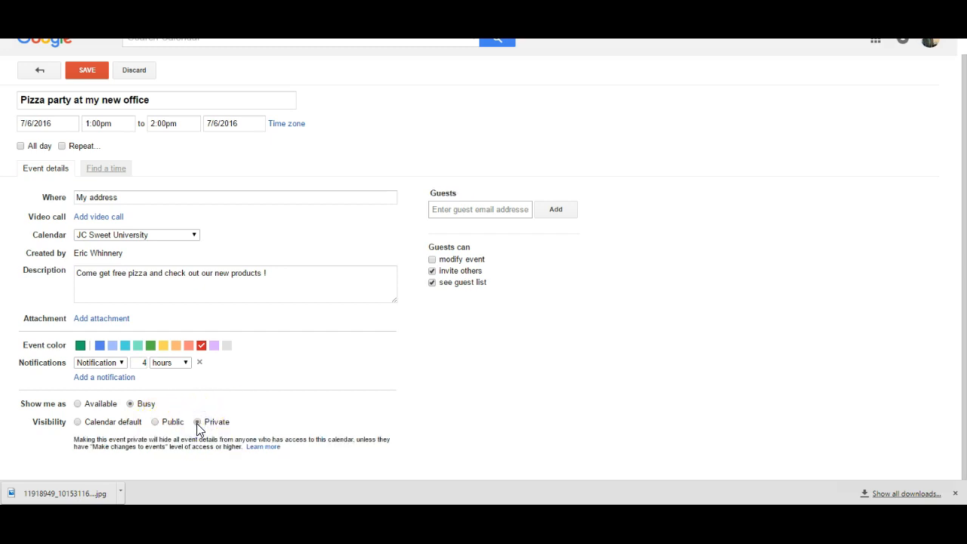
click(156, 423)
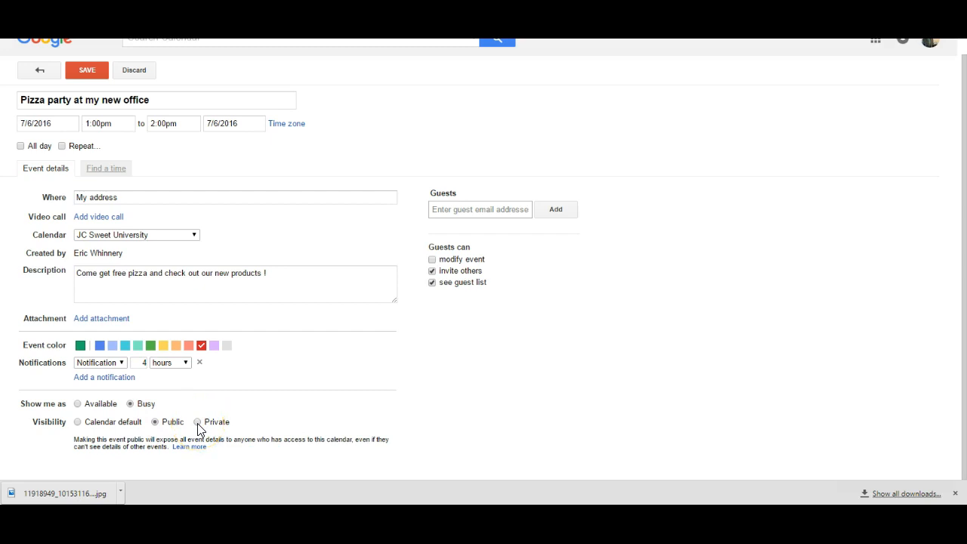
click(250, 409)
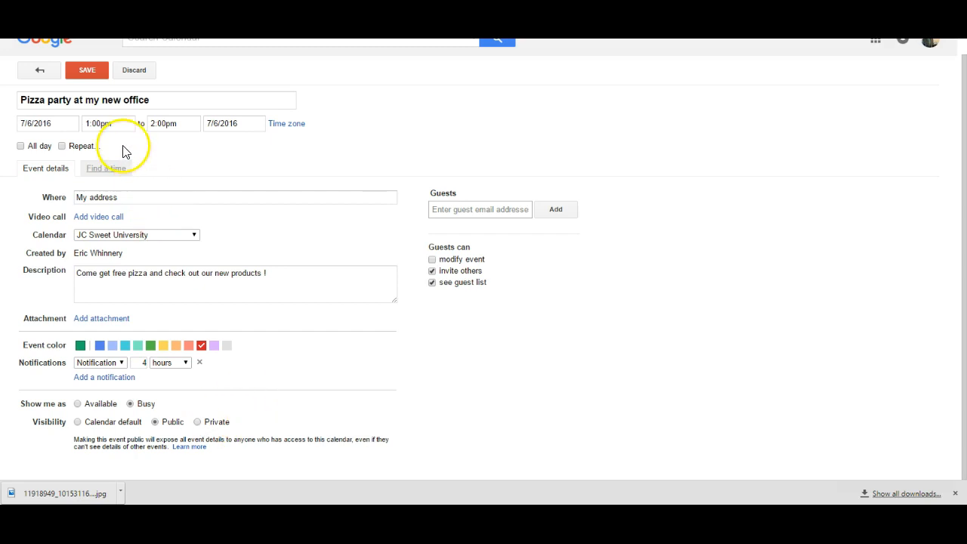
click(197, 422)
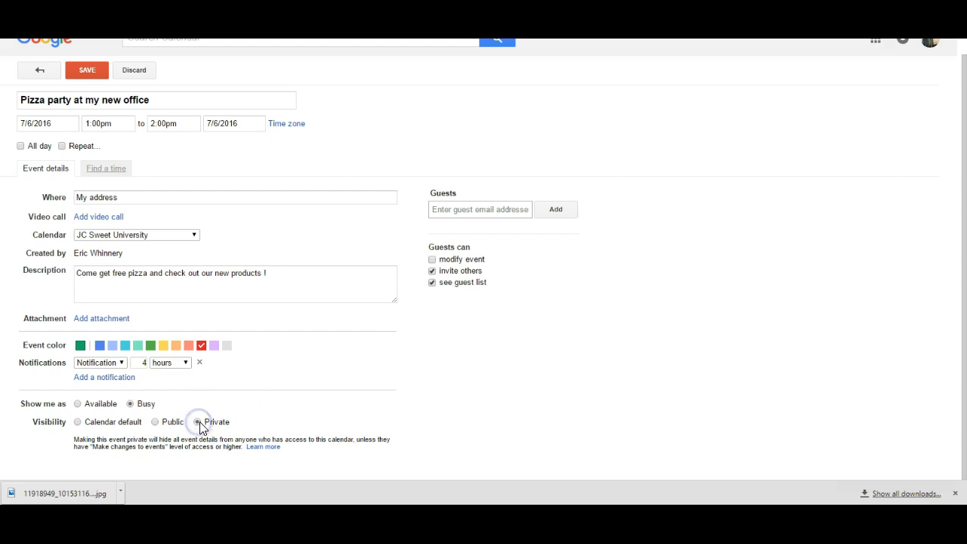
click(239, 414)
scroll(240, 415, up, 1)
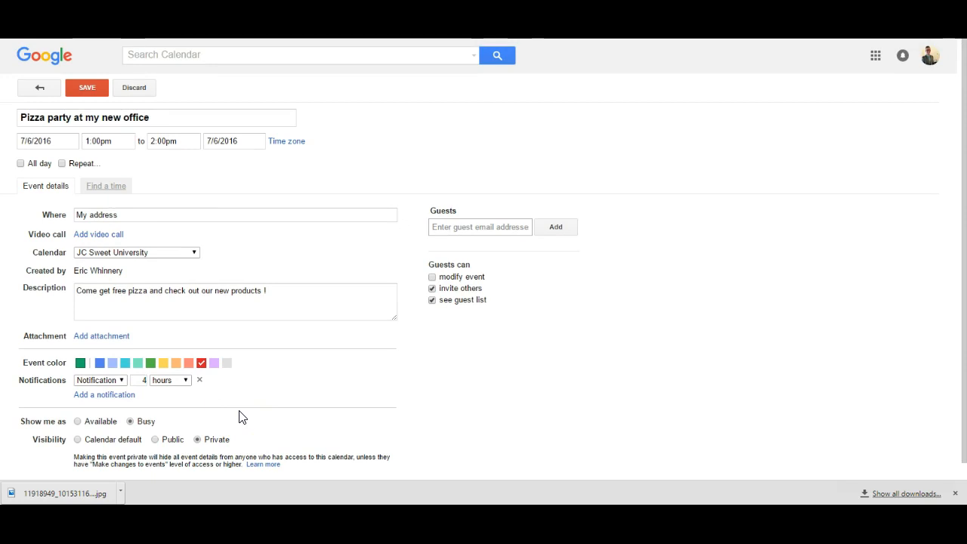
click(240, 414)
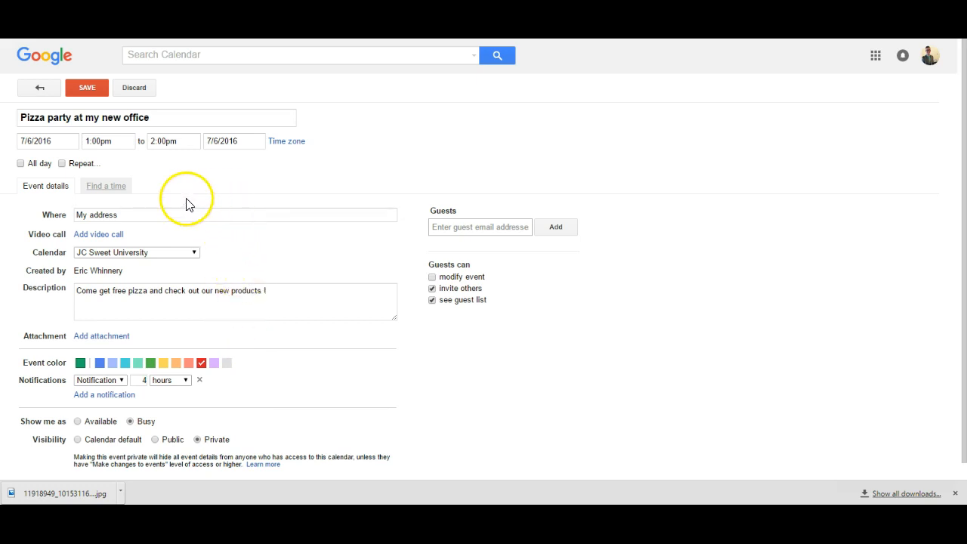
Set the event's end time to 5:00pm and its date to 7/8/2016.
click(170, 141)
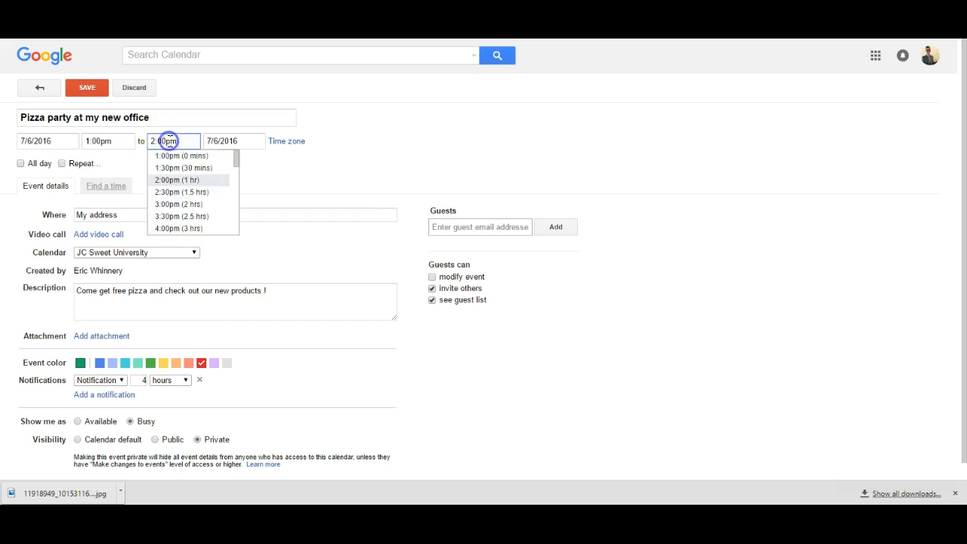
scroll(200, 231, down, 2)
click(195, 222)
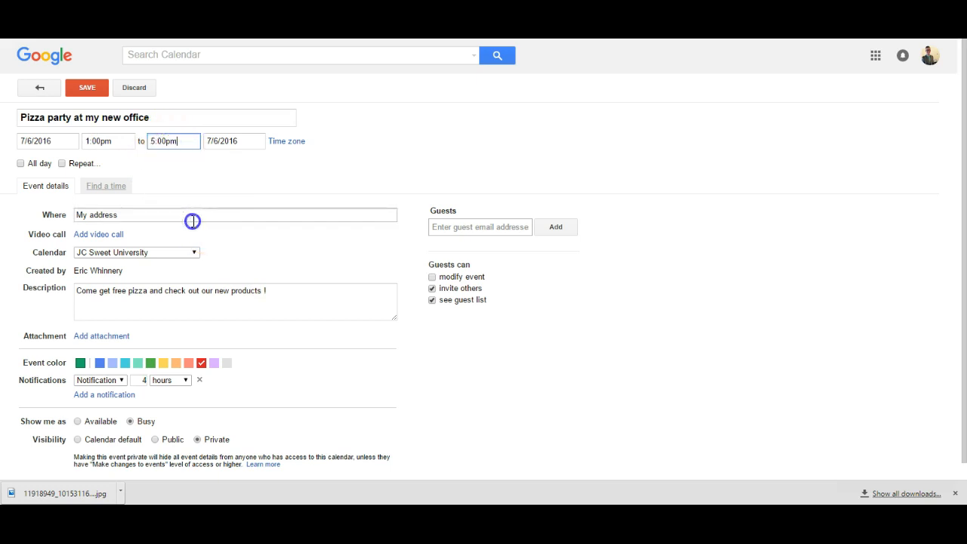
click(68, 142)
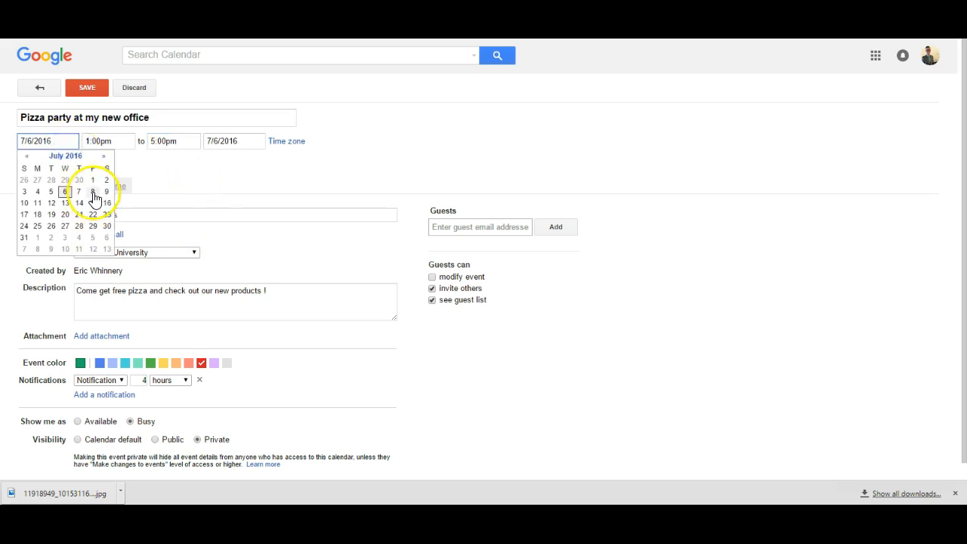
click(93, 193)
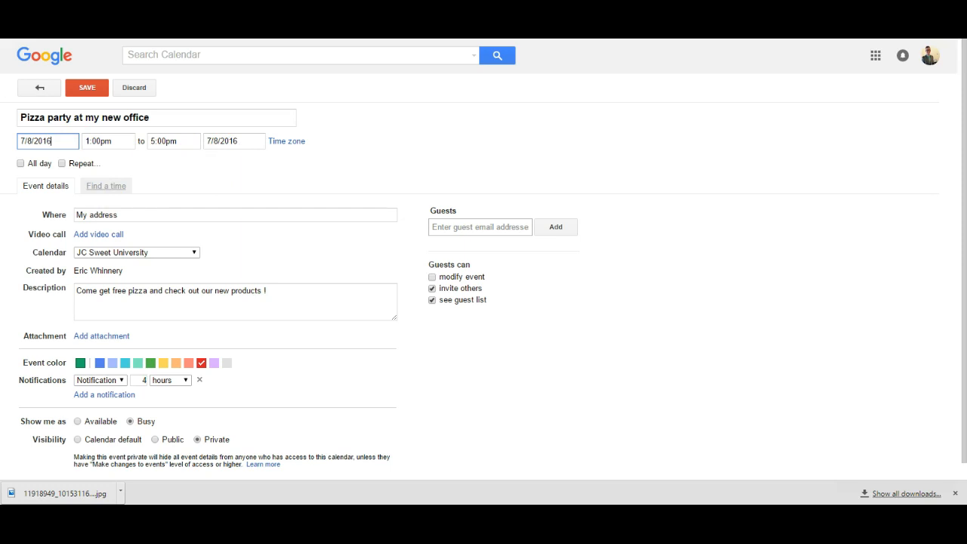
Save the pizza party event and show Friday, July 8 in the day view.
click(90, 89)
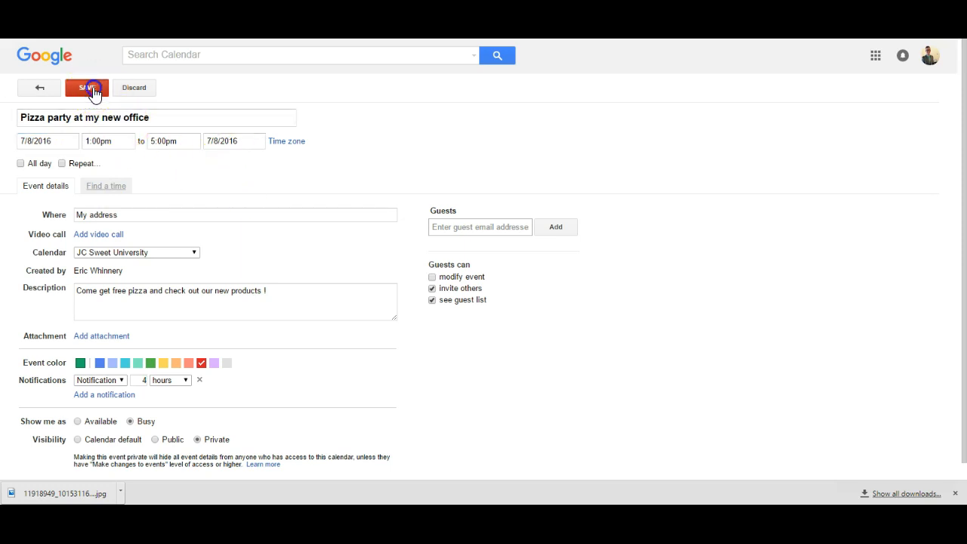
scroll(362, 281, down, 3)
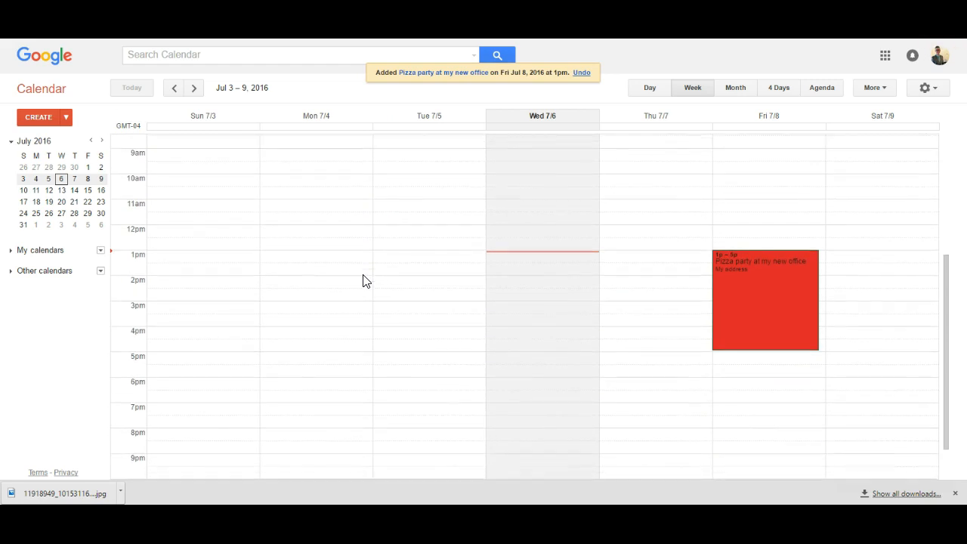
scroll(364, 280, down, 1)
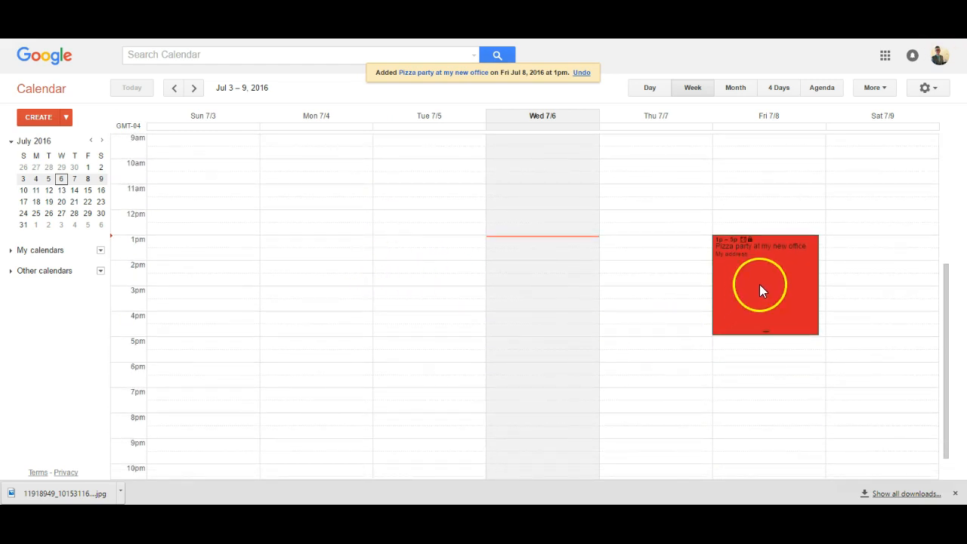
click(93, 179)
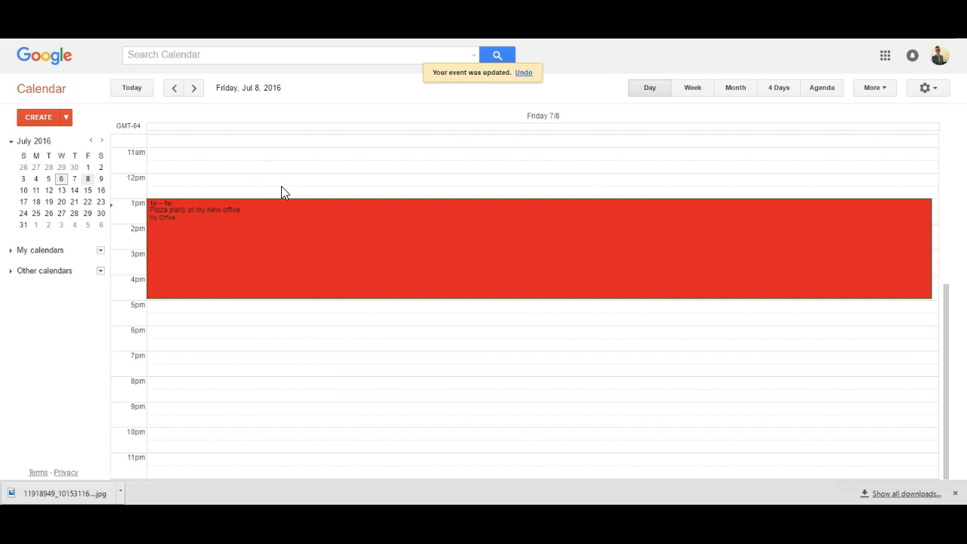
scroll(281, 186, up, 3)
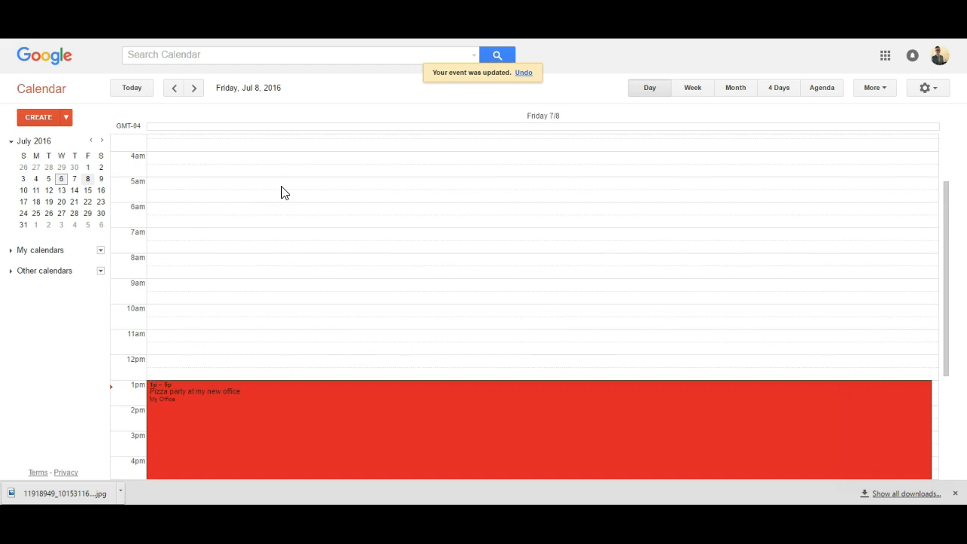
Draft a new event titled "Morning Meeting" on Friday, July 8, from 10am to 11am.
click(214, 309)
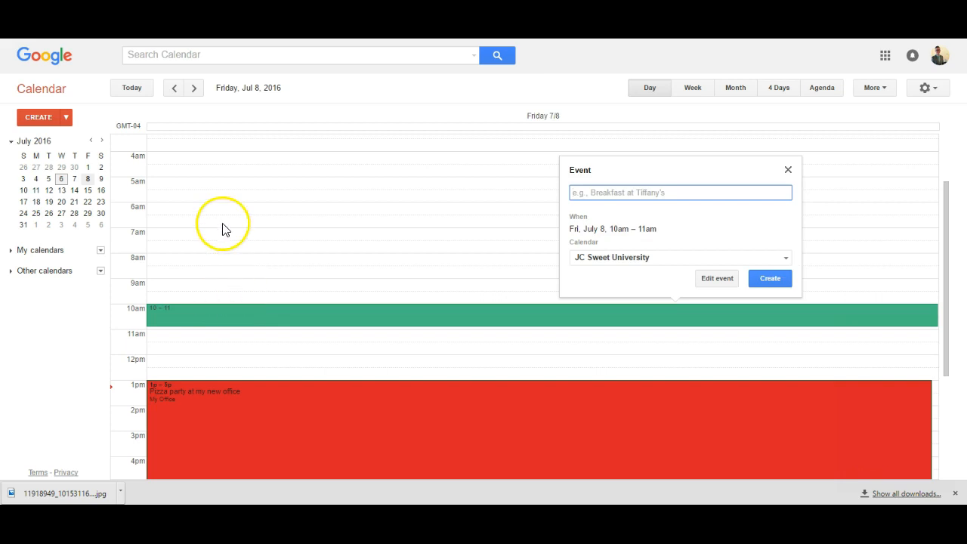
click(222, 225)
click(230, 325)
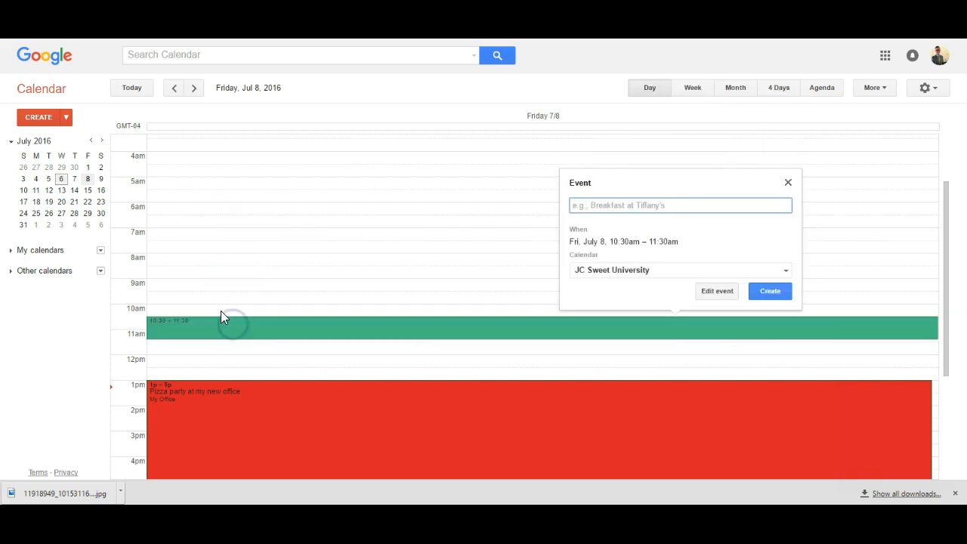
click(220, 313)
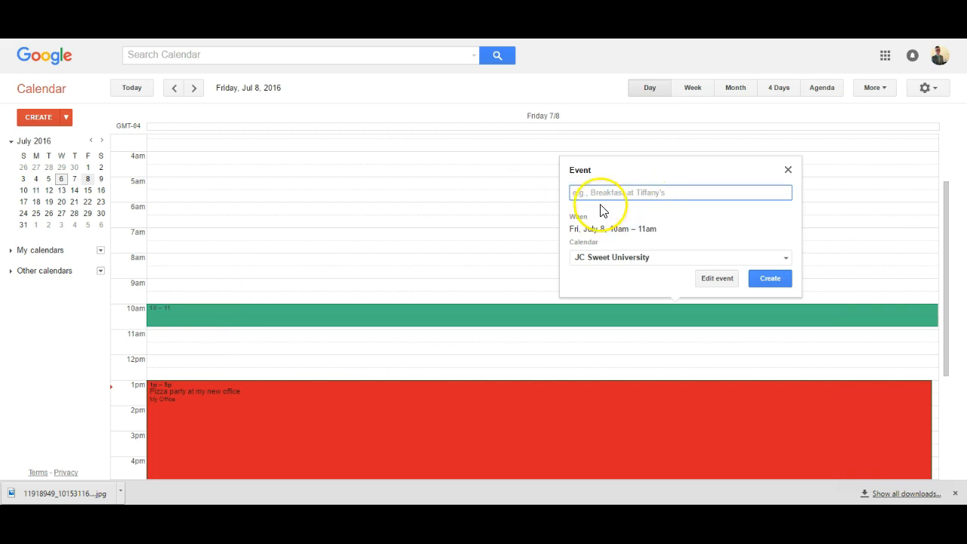
click(627, 191)
text(Morning)
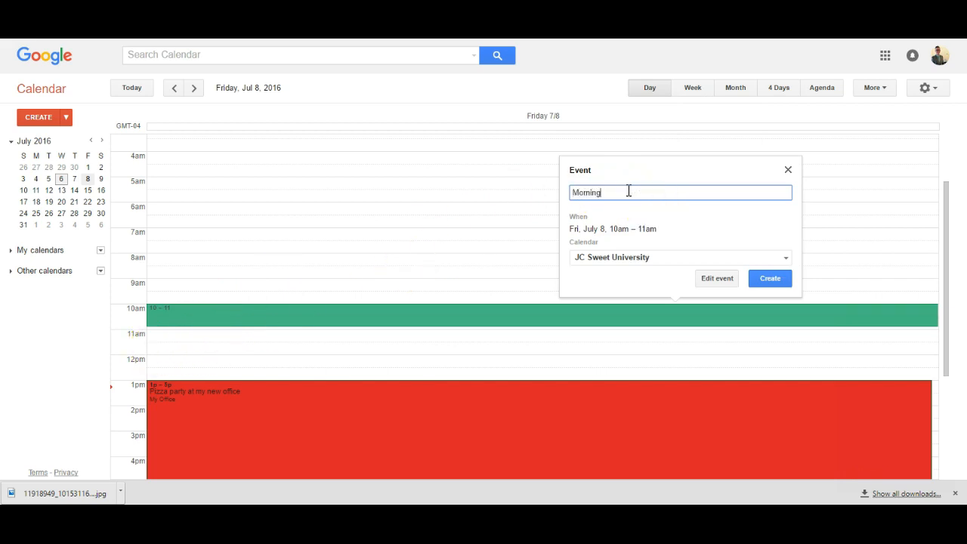
text( Meeting)
Open the full details of the Morning Meeting draft and return to the calendar without saving it.
click(744, 274)
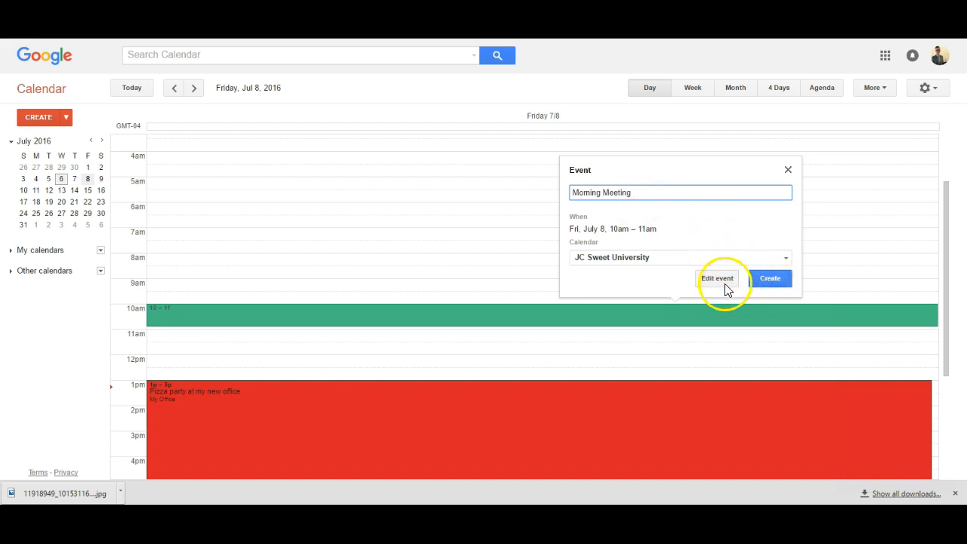
click(723, 284)
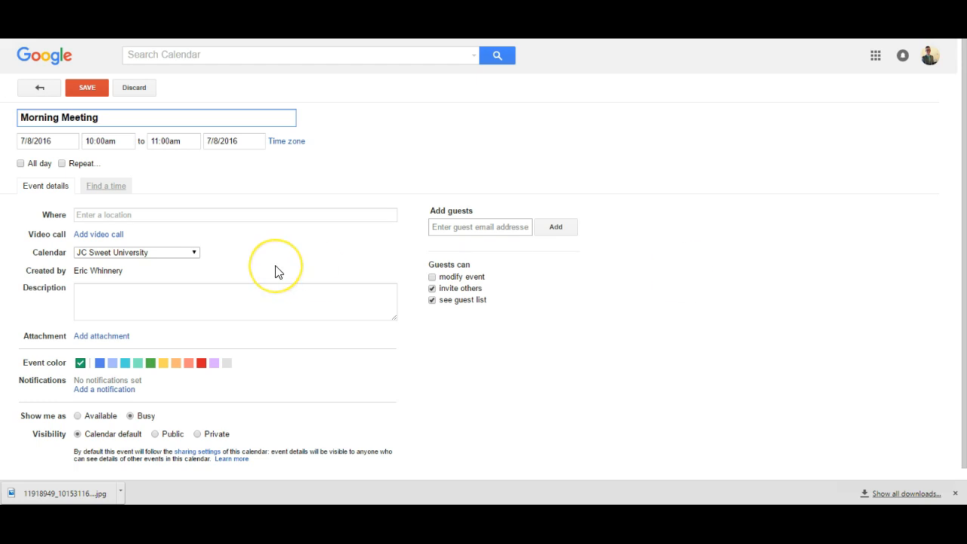
click(45, 94)
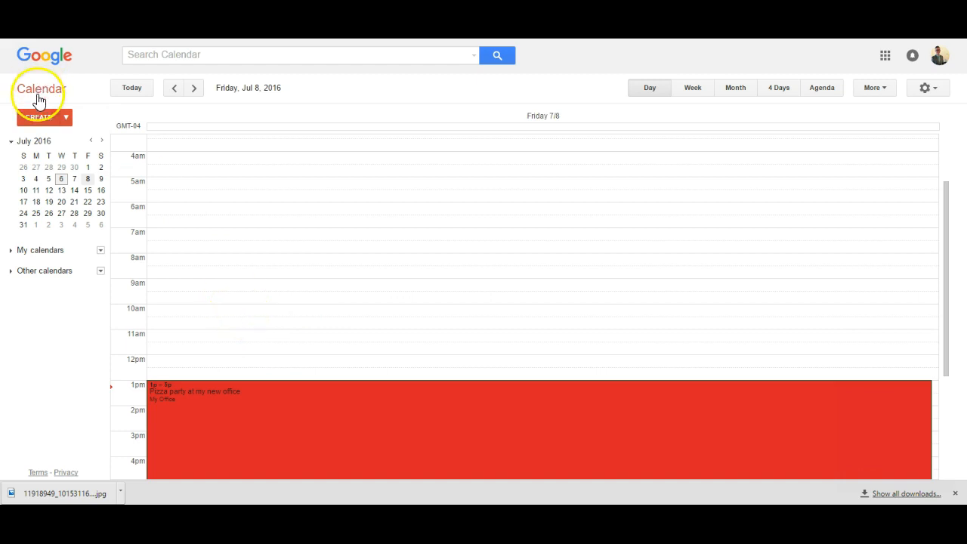
Open a new event draft on Friday, July 8, view its calendar choices, and close it without saving.
click(239, 289)
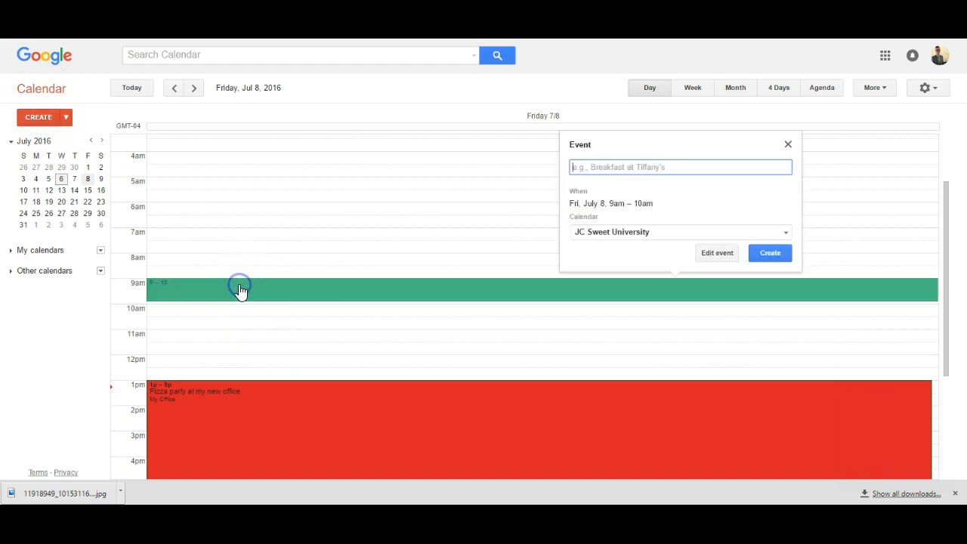
click(788, 145)
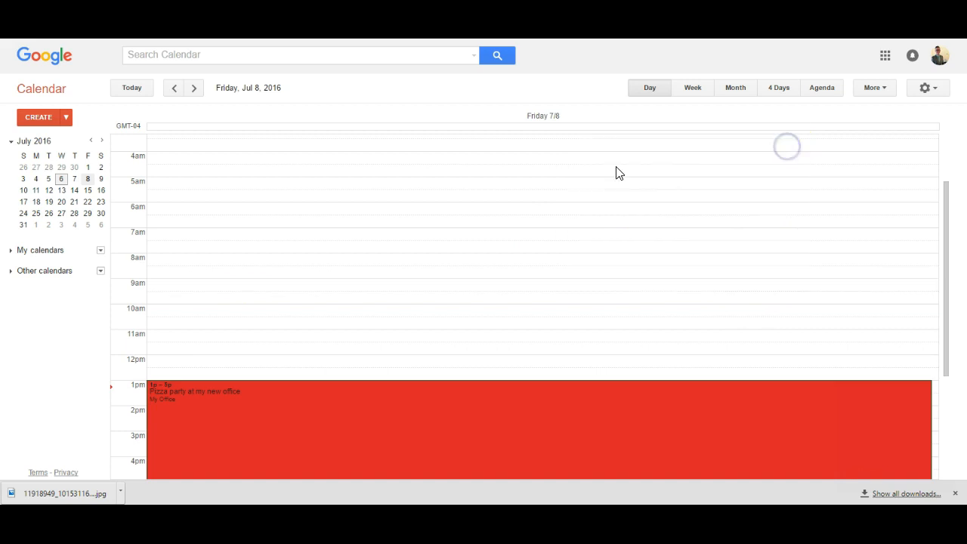
scroll(375, 288, down, 1)
click(378, 289)
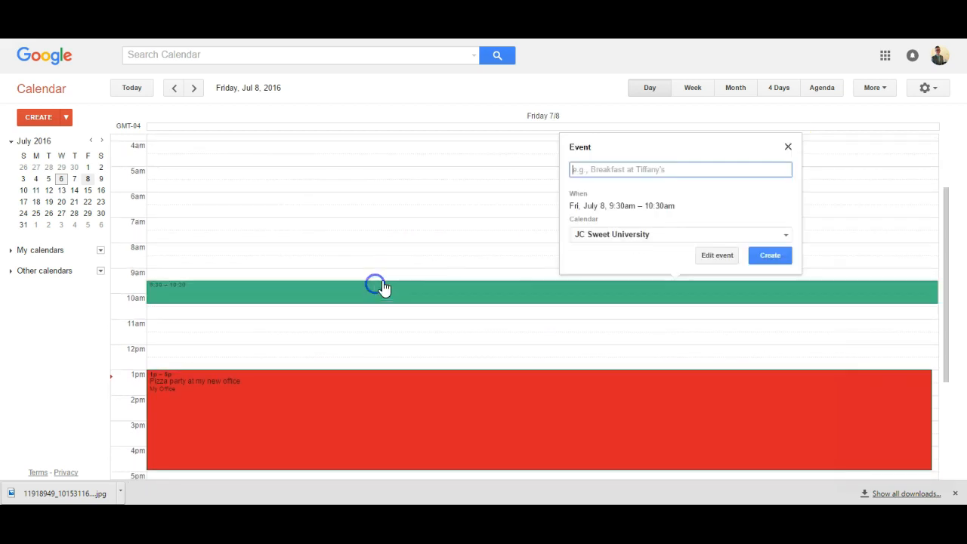
click(703, 238)
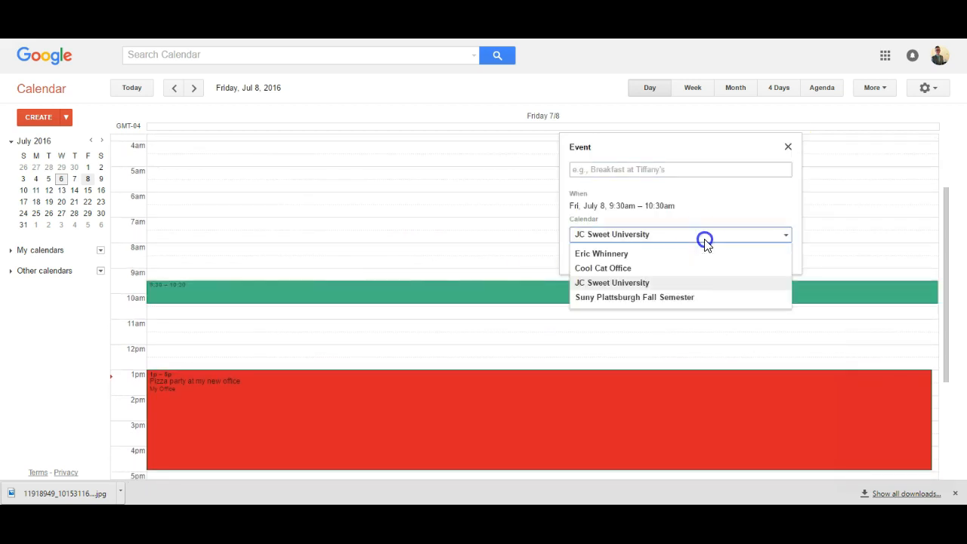
click(787, 145)
Change the location of the pizza party event to "My Friends Address" and save the event.
scroll(297, 314, down, 5)
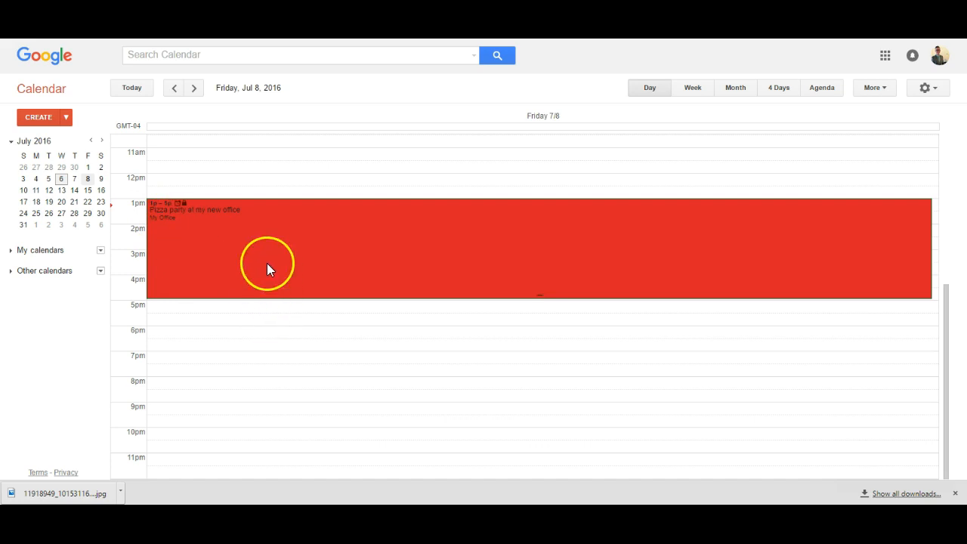
click(254, 216)
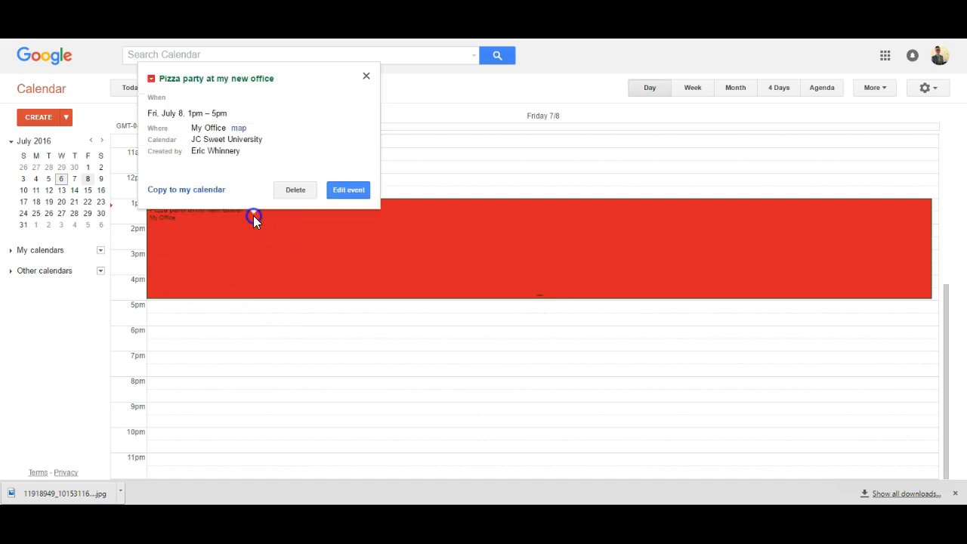
click(358, 190)
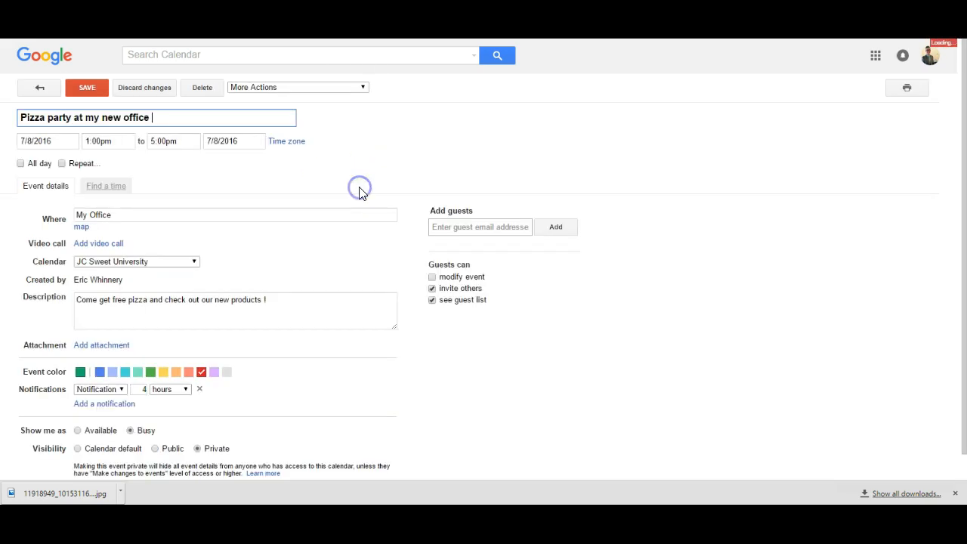
click(154, 213)
text(My Friends Address)
click(87, 88)
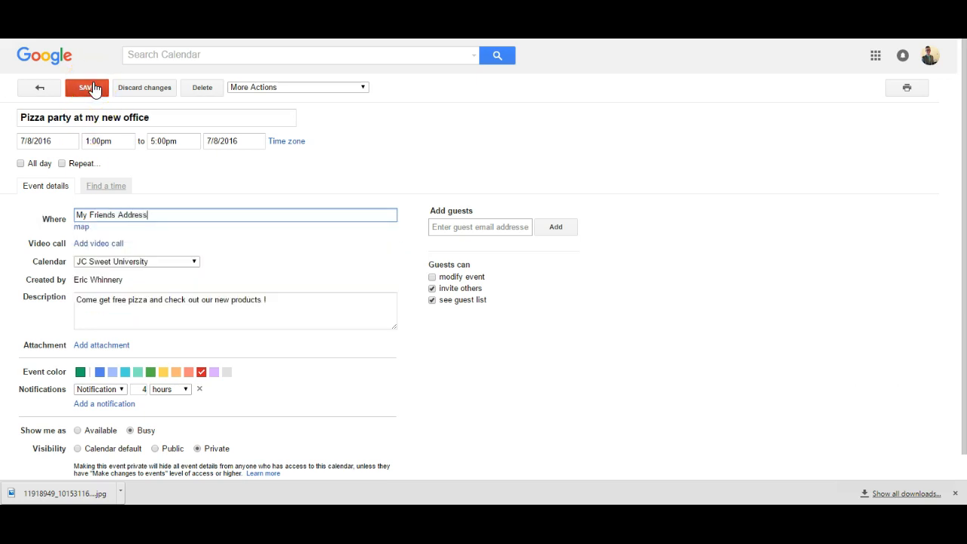
Delete the pizza party event and show Thursday, July 7 in the day view.
click(243, 263)
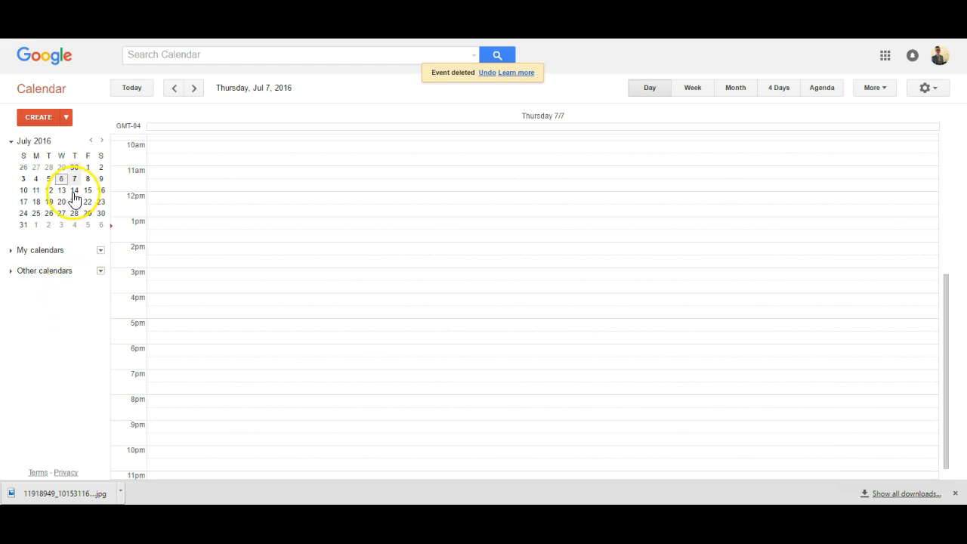
Quick-add a meeting with a contact by first name at 7pm tomorrow, written as one line of text.
click(67, 117)
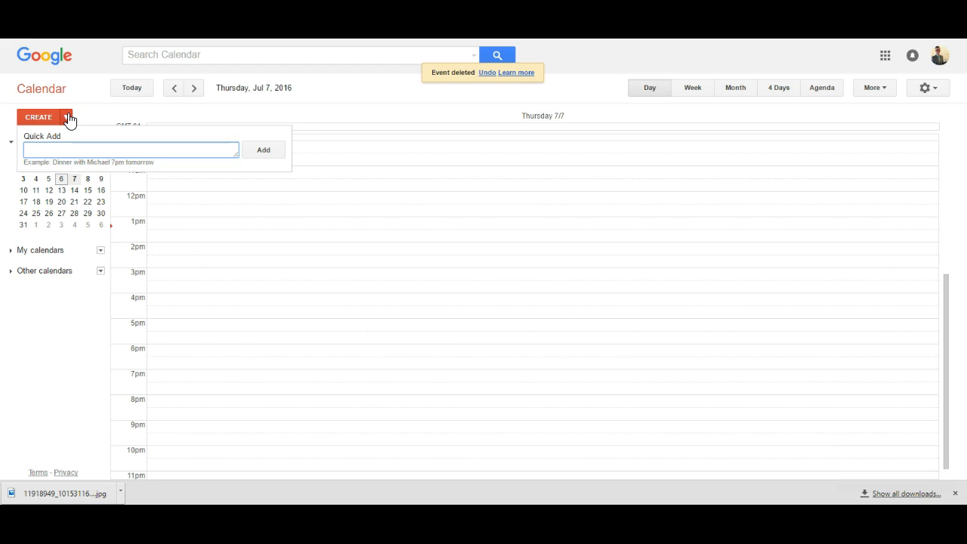
click(67, 117)
click(67, 117)
click(51, 150)
text(Meeting with Bob 7 pm tomorrow)
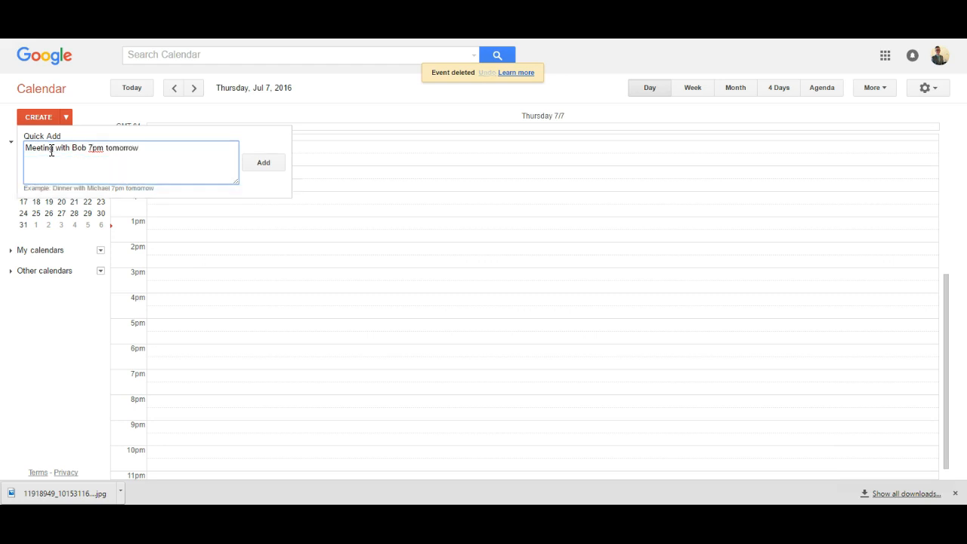
click(262, 164)
Switch between July 6 and July 7 in the day view to find the newly added 7pm meeting.
click(62, 180)
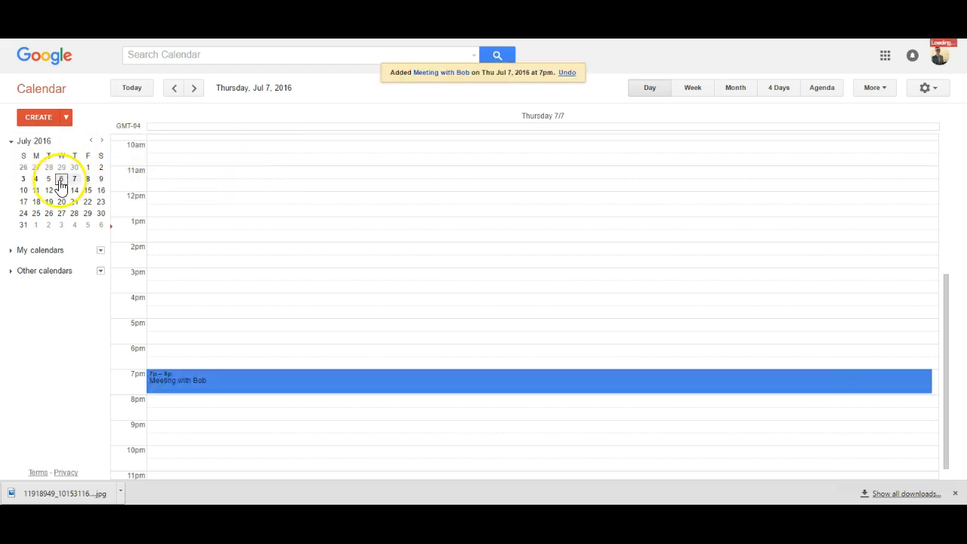
click(74, 179)
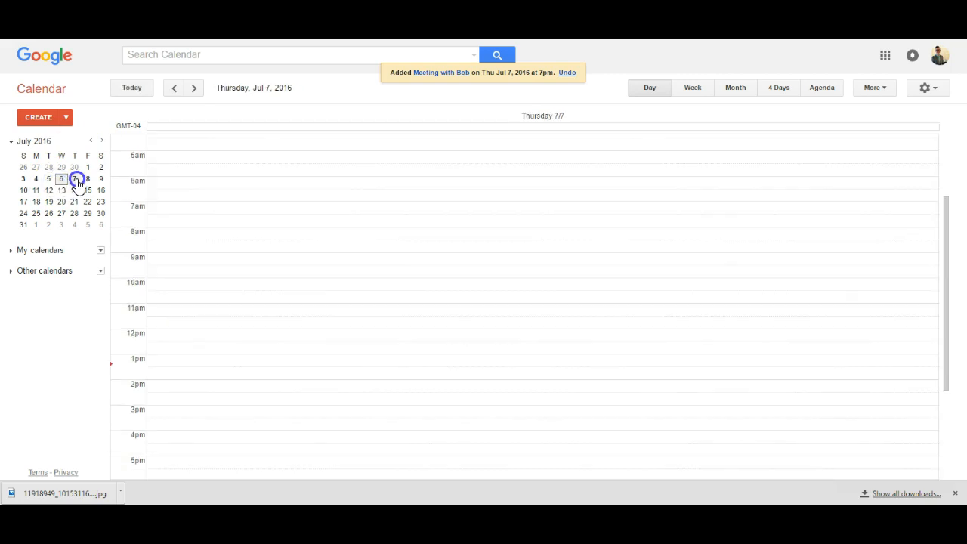
scroll(287, 321, down, 2)
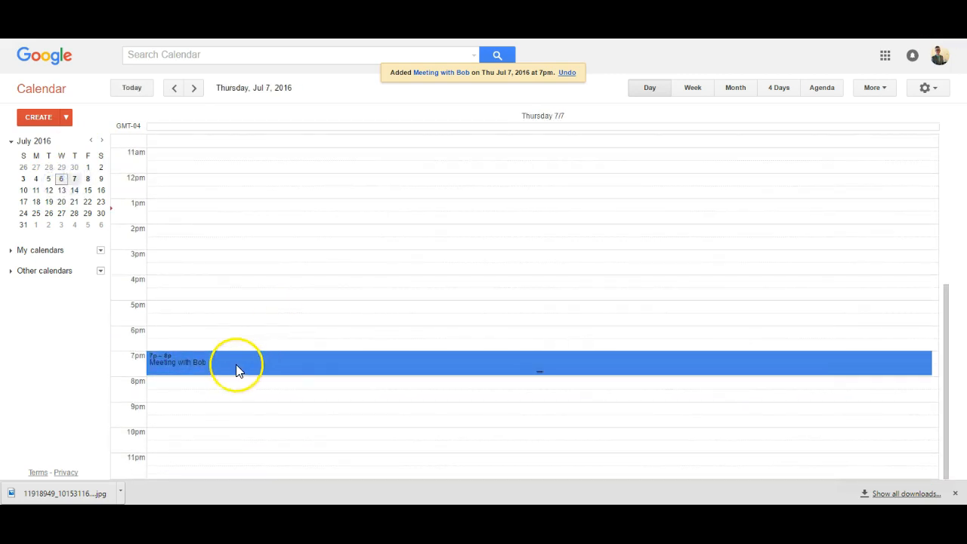
click(61, 179)
click(75, 179)
scroll(345, 321, down, 3)
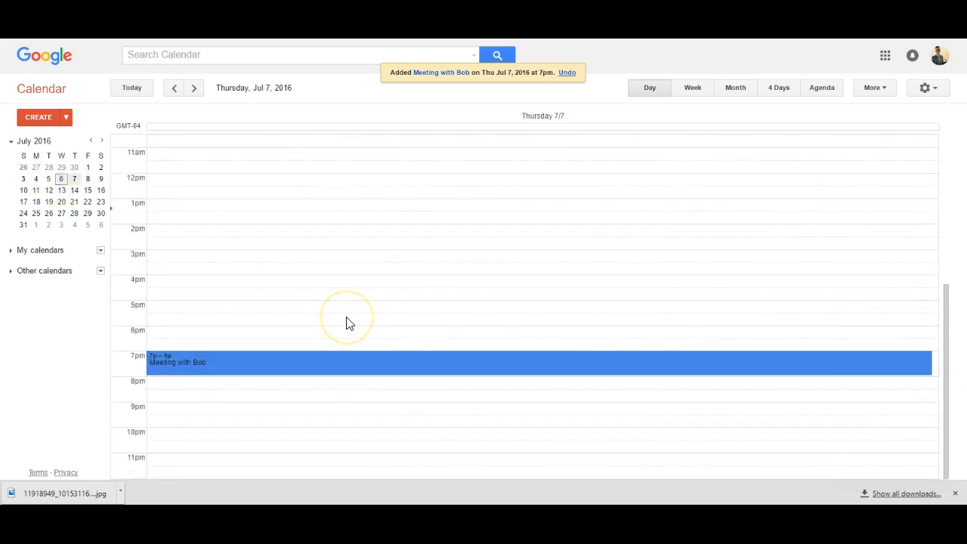
View the summary of the 7pm meeting on Thursday, July 7, and close it.
click(259, 274)
click(216, 370)
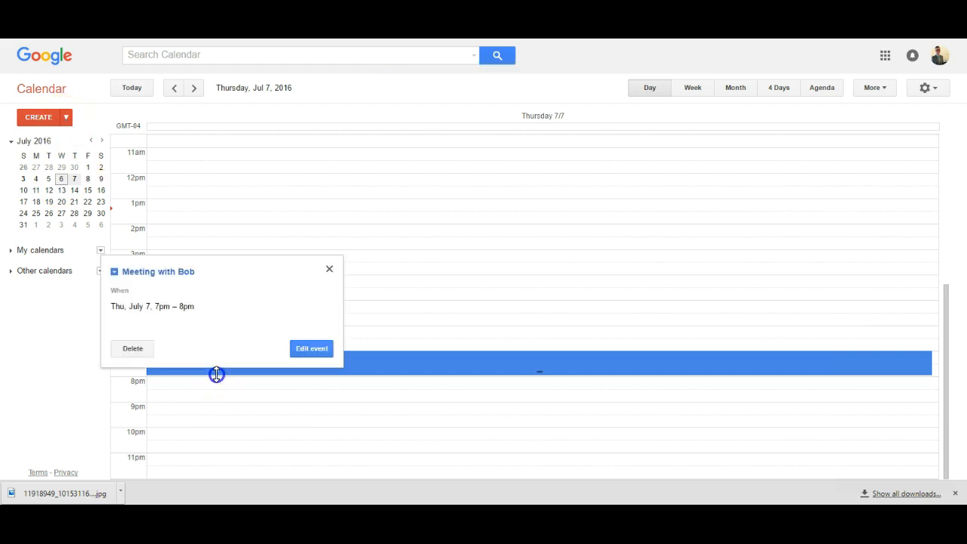
click(330, 270)
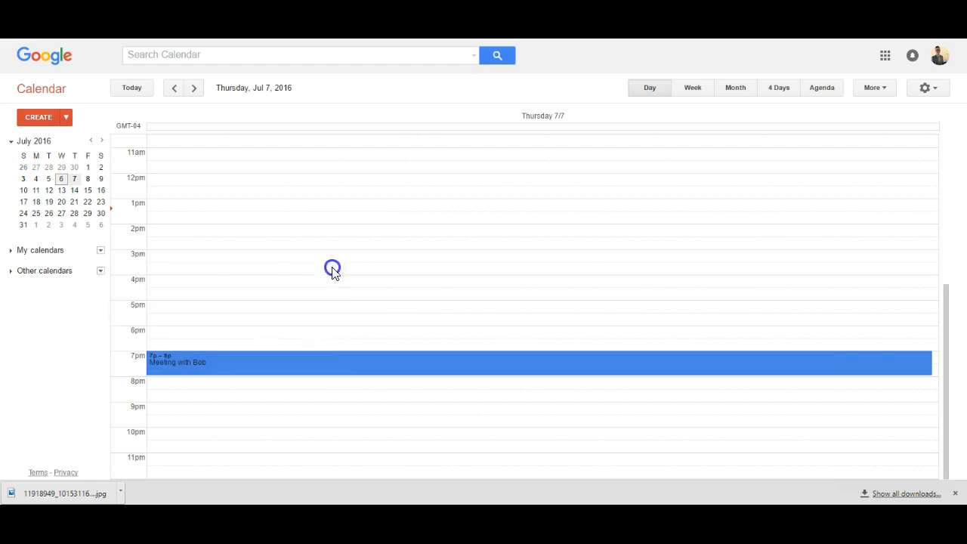
Quick-add another event with the text "Client's Name 6pm tomorrow".
click(67, 119)
click(73, 144)
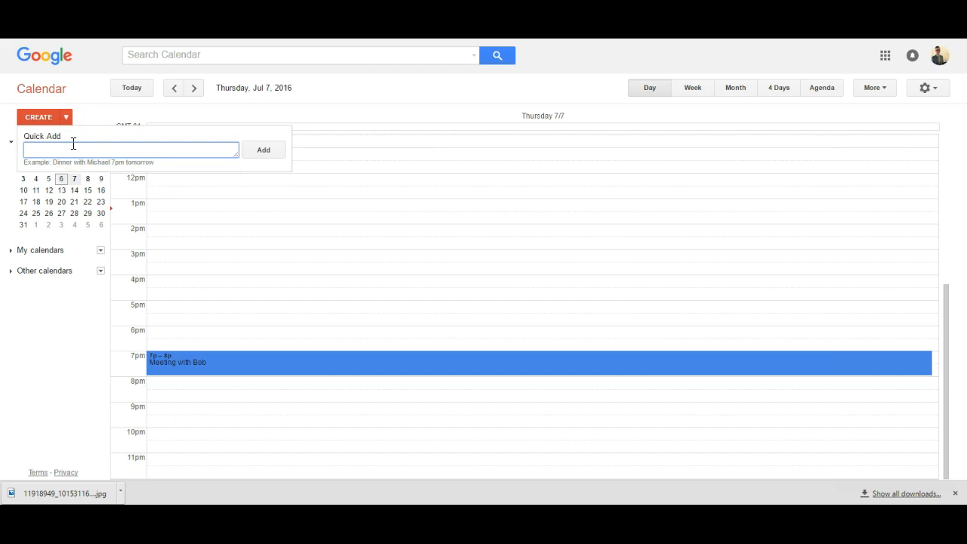
text(Client's Name 6pm tomorrow)
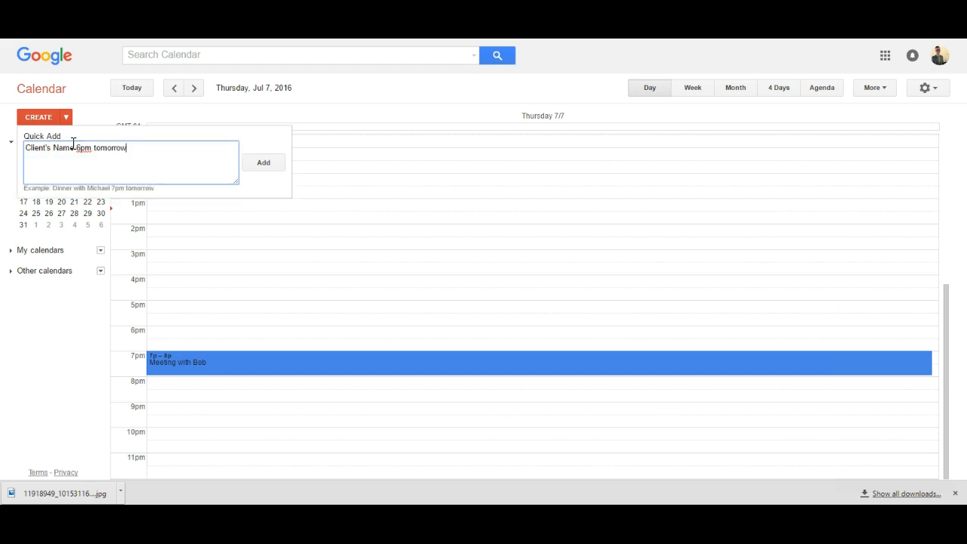
key(Return)
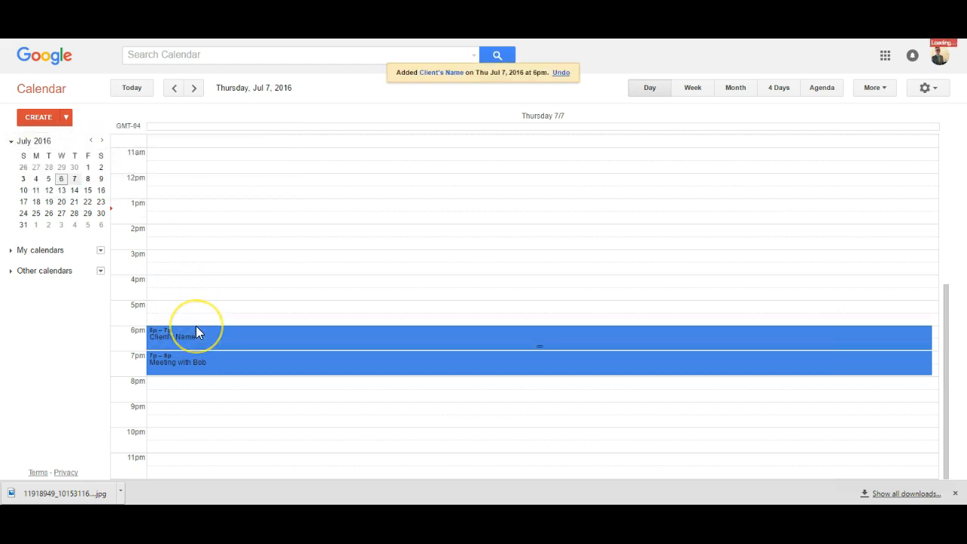